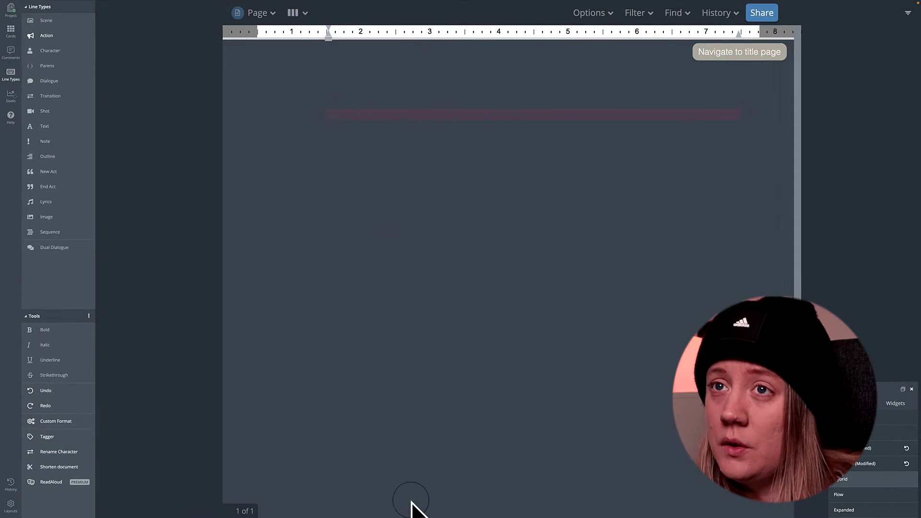
# - Create a new project named Tutorial whose first document uses the Screenplay template
pyautogui.moveTo(66, 4)
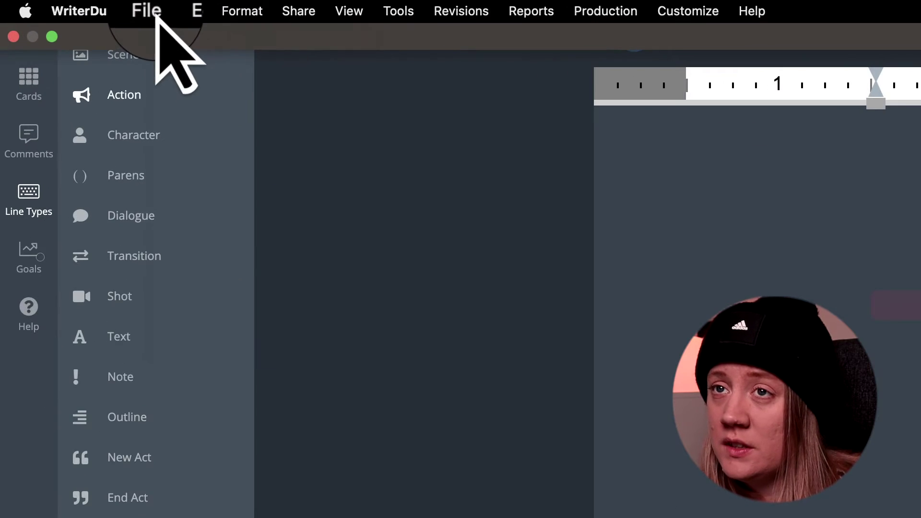
pyautogui.click(103, 8)
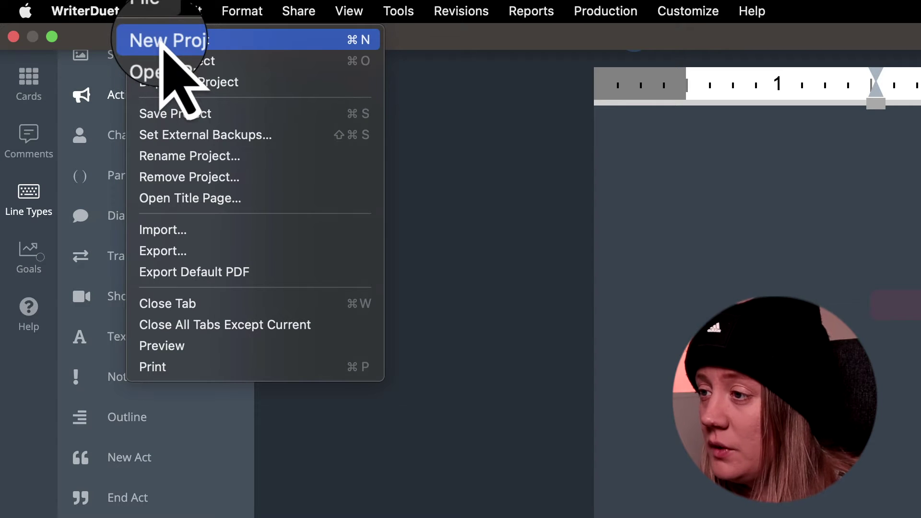
pyautogui.click(163, 46)
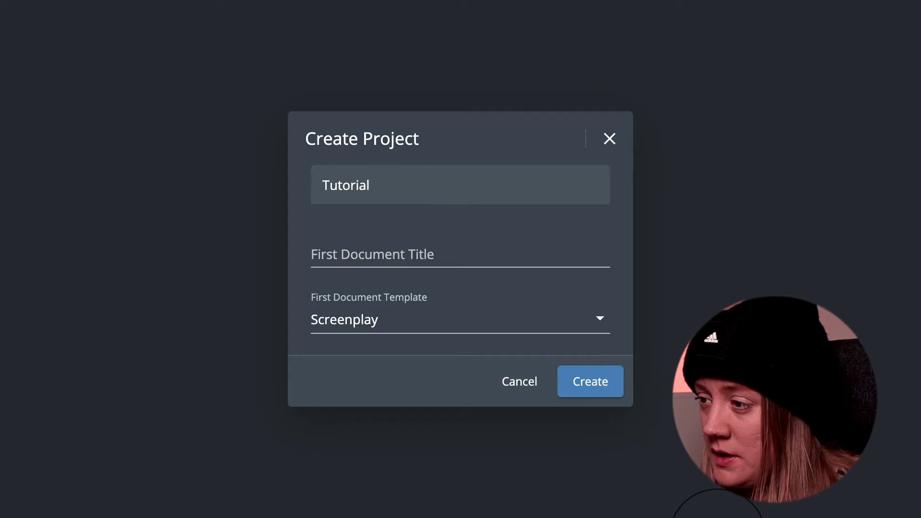
pyautogui.click(517, 335)
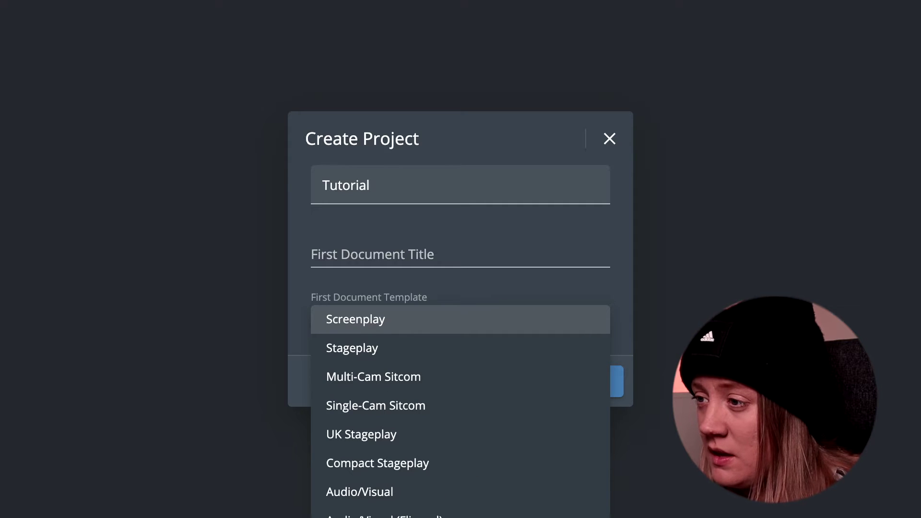
pyautogui.click(404, 322)
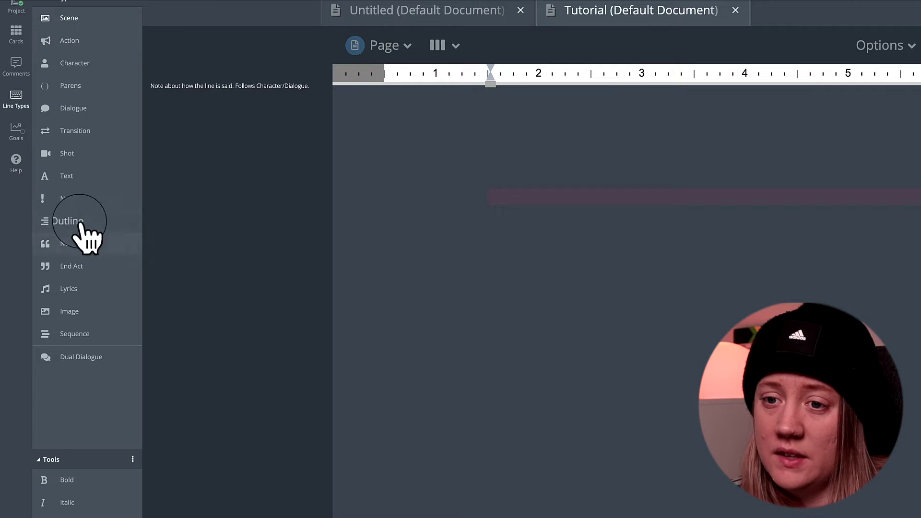
# - Show the Comments, Cards, Project and Goals panels, then bring up the Page/Cards/Mind Map split-pane options
pyautogui.scroll(-5, 86, 287)
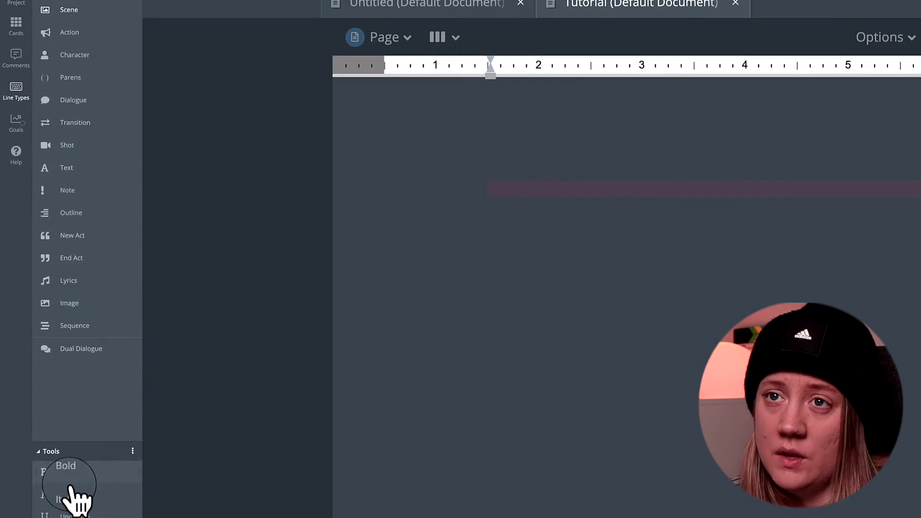
pyautogui.click(19, 72)
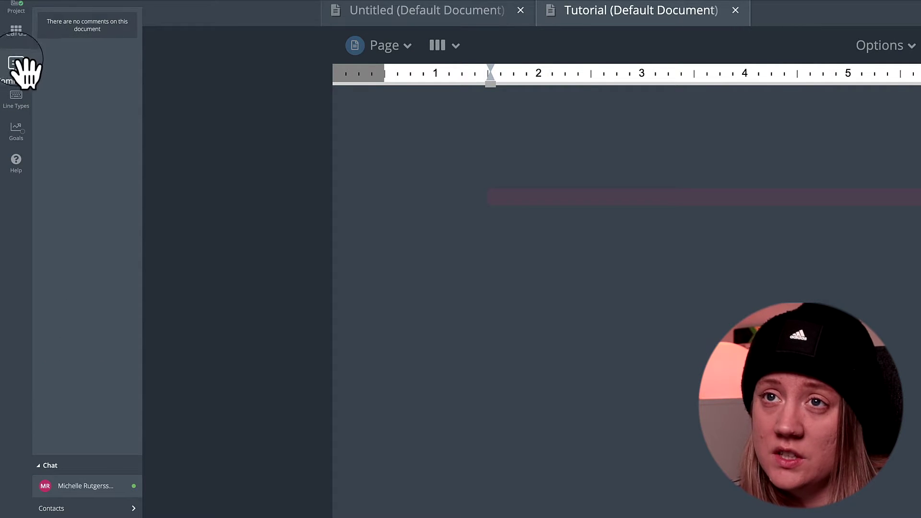
pyautogui.click(19, 34)
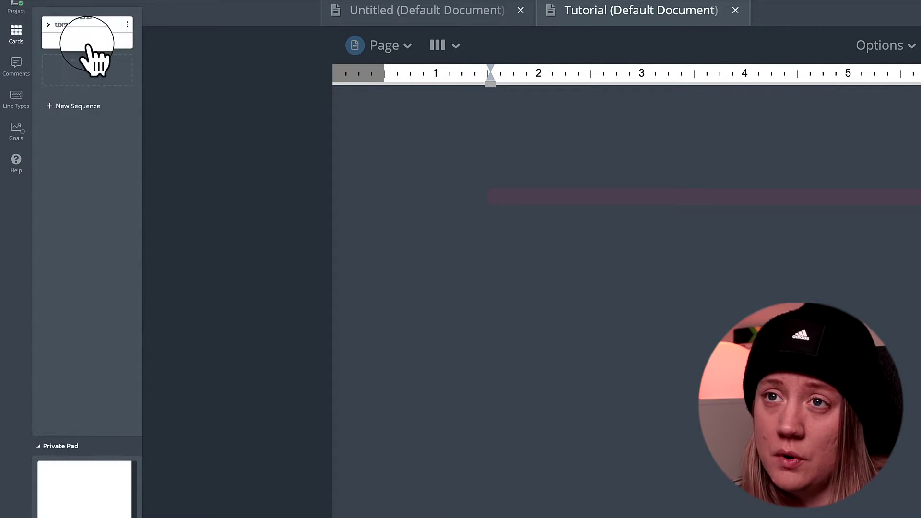
pyautogui.click(16, 5)
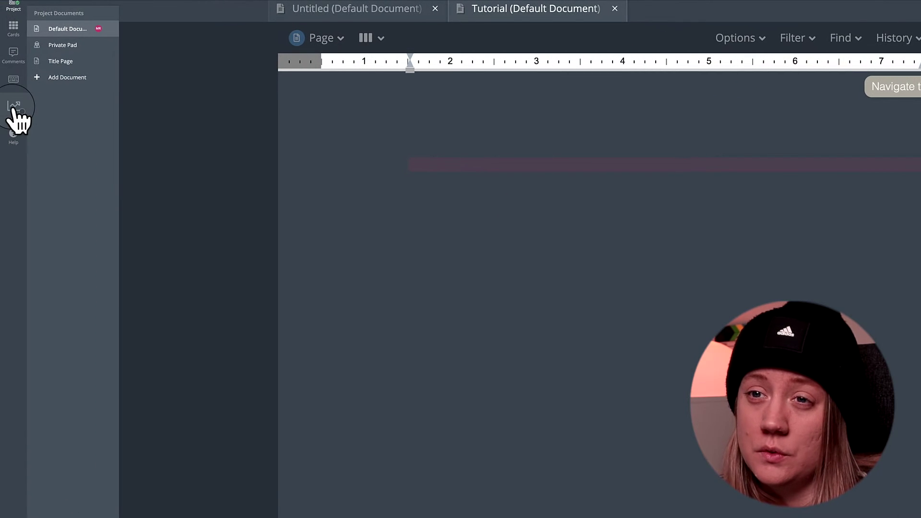
pyautogui.click(15, 107)
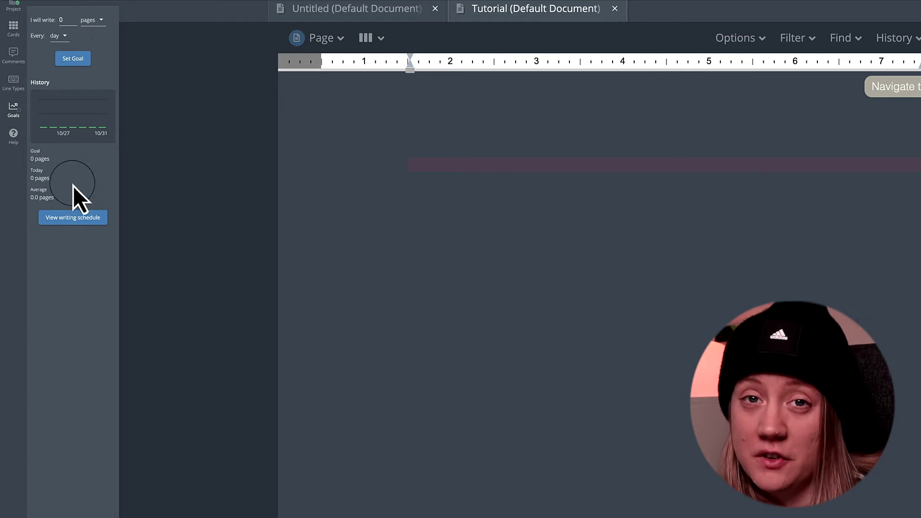
pyautogui.click(381, 38)
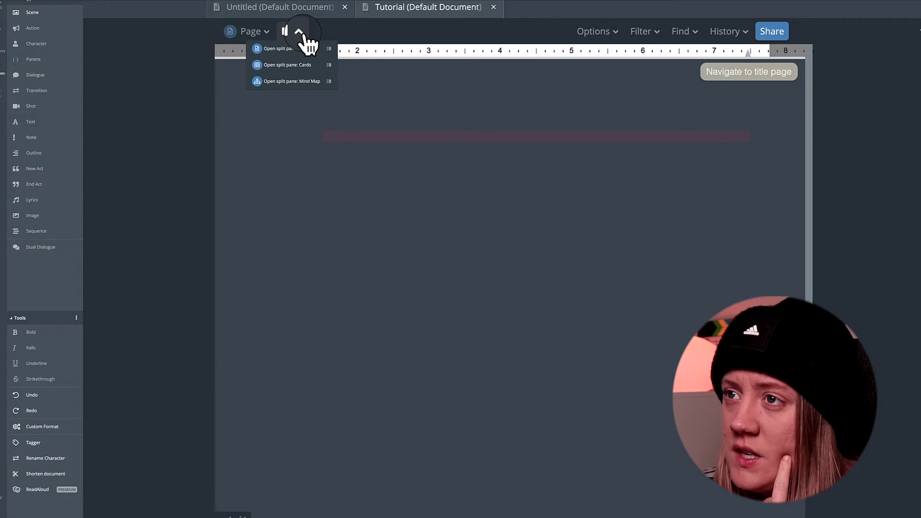
pyautogui.click(298, 32)
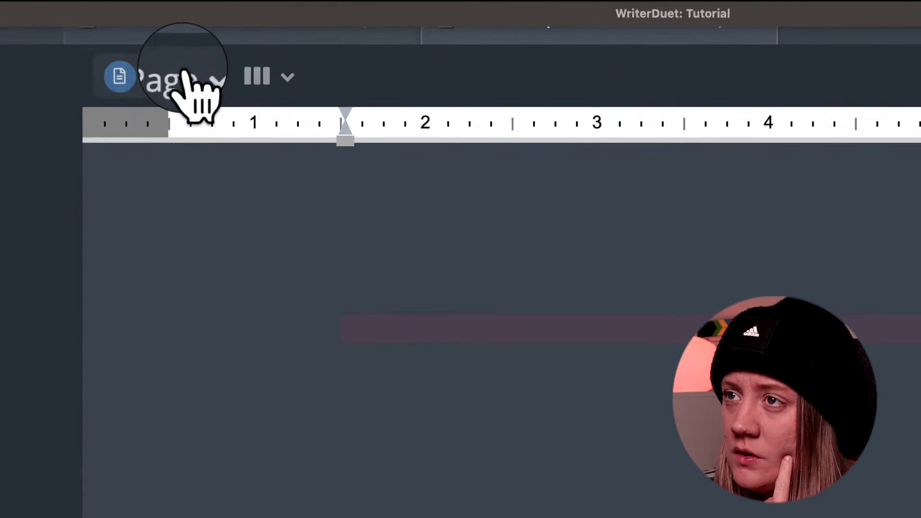
pyautogui.click(192, 77)
pyautogui.click(149, 196)
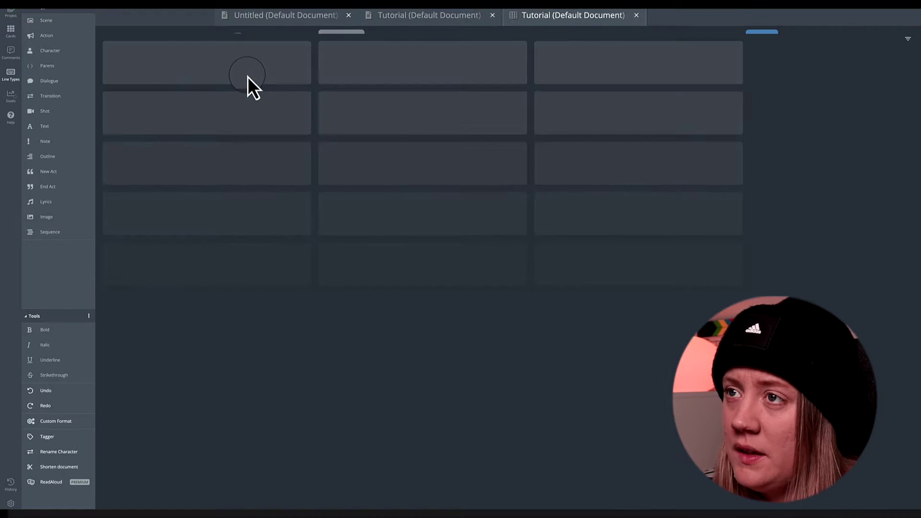
pyautogui.click(275, 38)
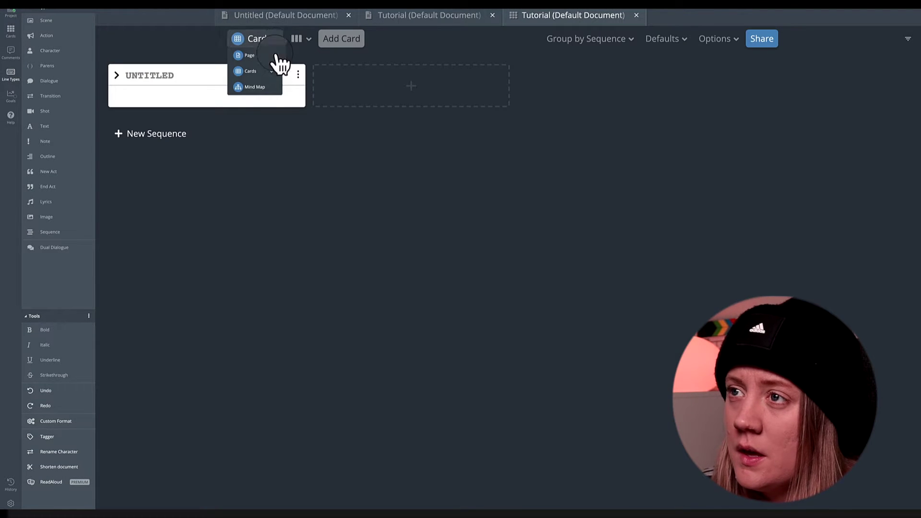
pyautogui.click(261, 88)
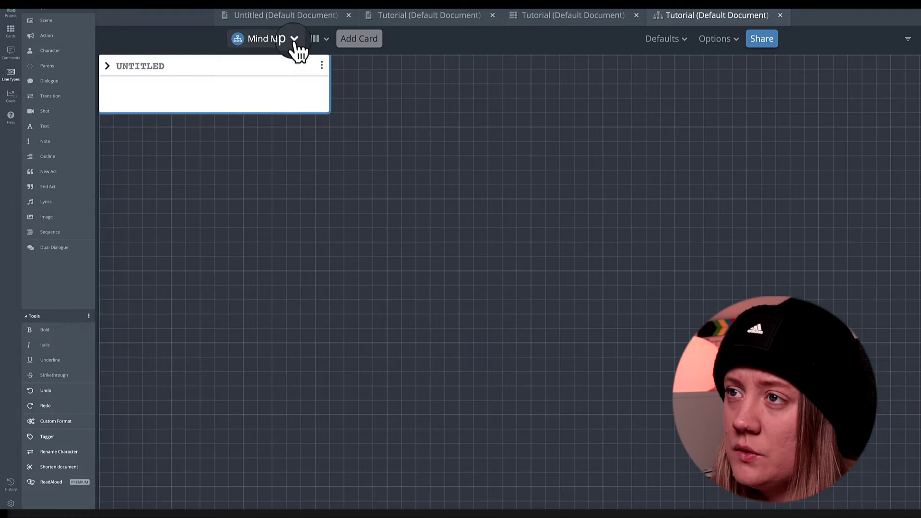
pyautogui.click(297, 48)
pyautogui.click(268, 55)
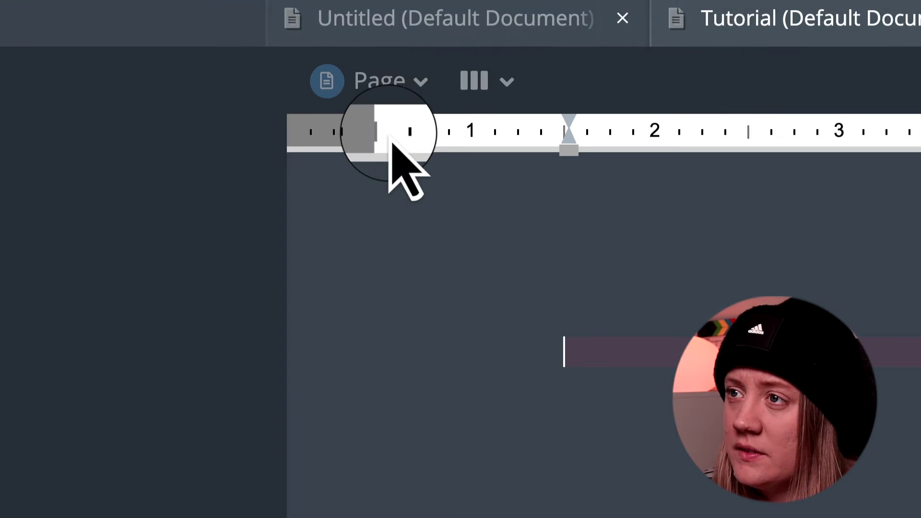
pyautogui.click(505, 83)
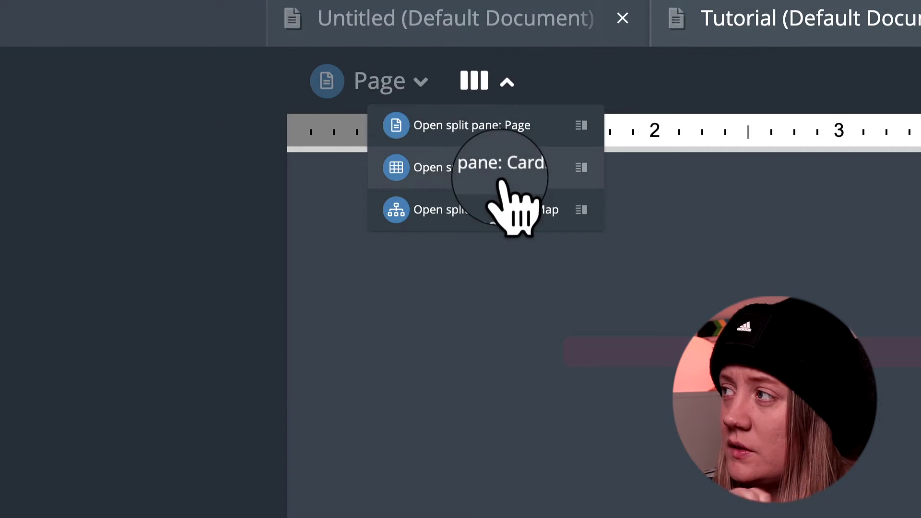
pyautogui.click(504, 168)
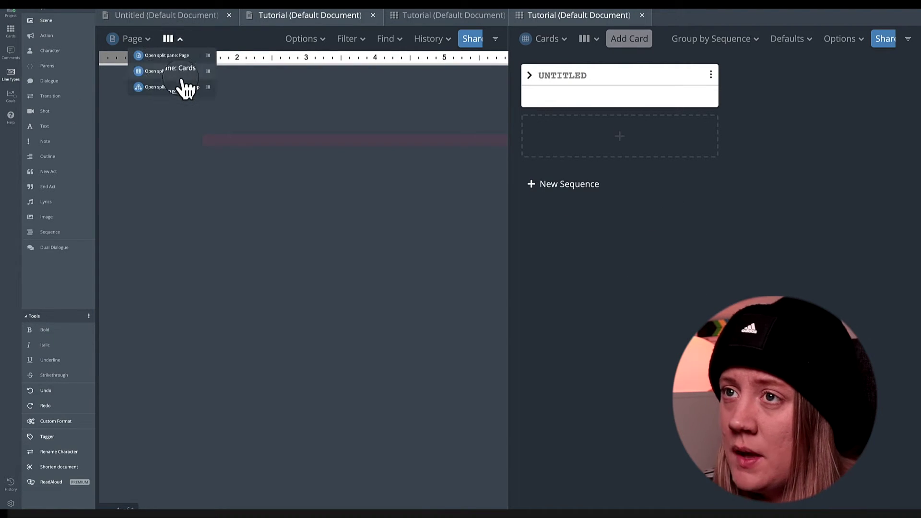
pyautogui.click(184, 91)
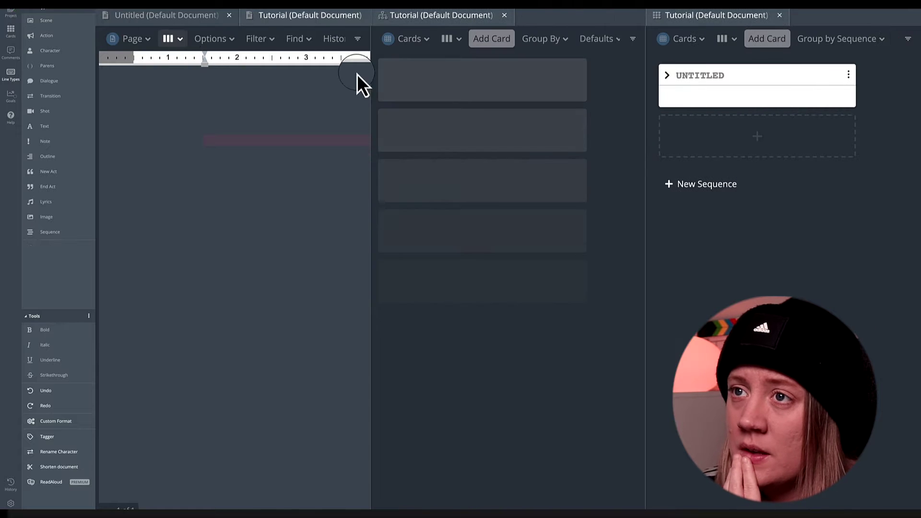
pyautogui.click(182, 77)
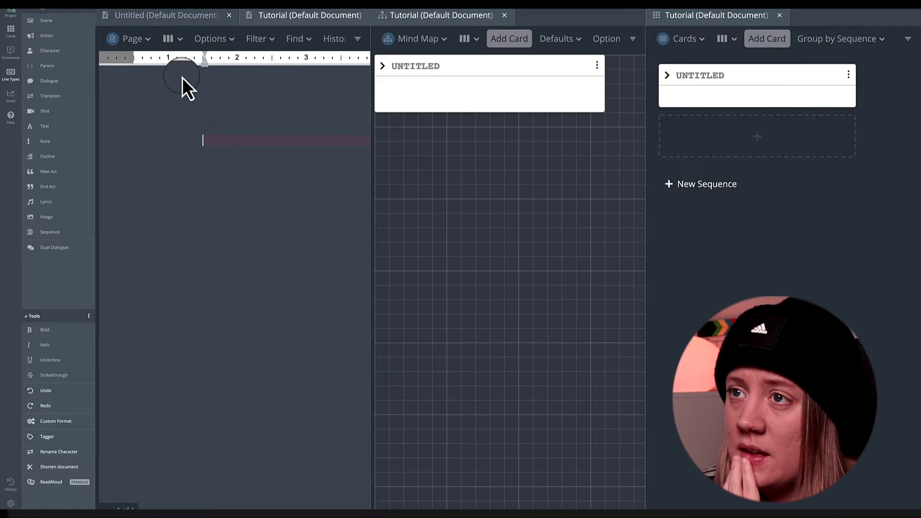
pyautogui.click(181, 40)
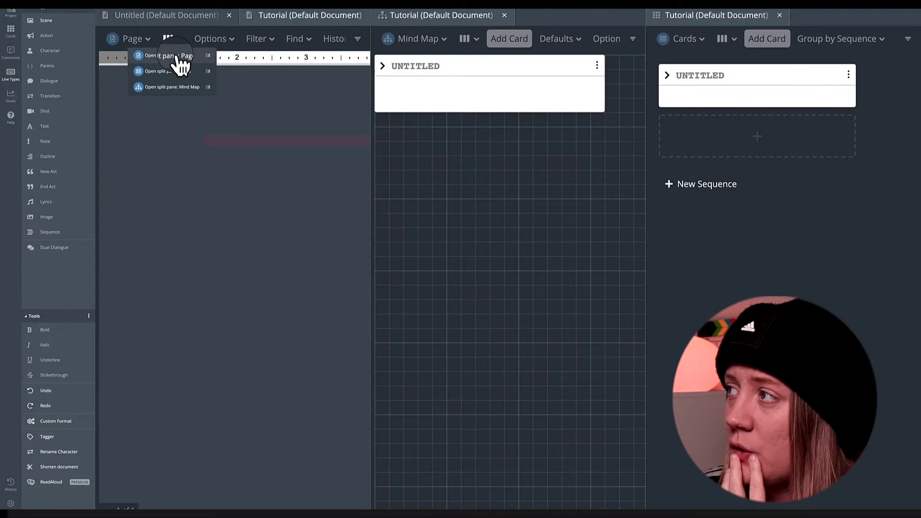
pyautogui.click(181, 62)
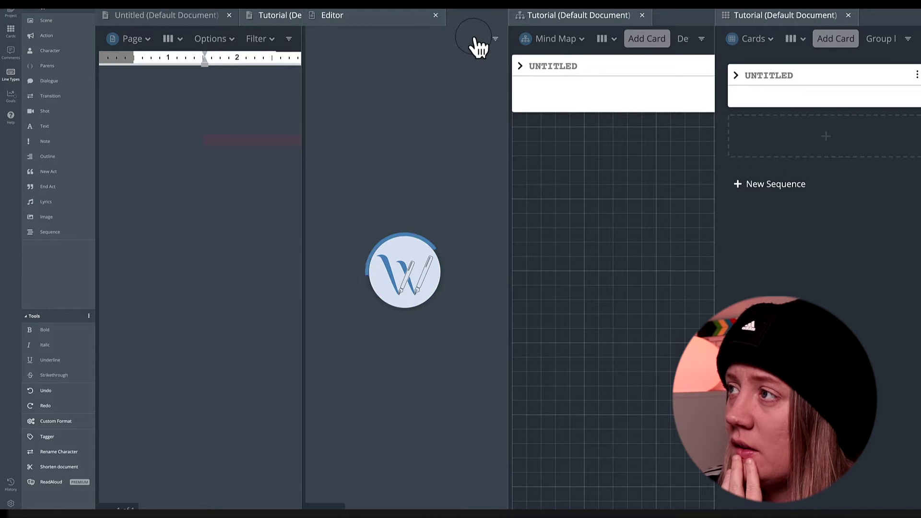
pyautogui.click(637, 15)
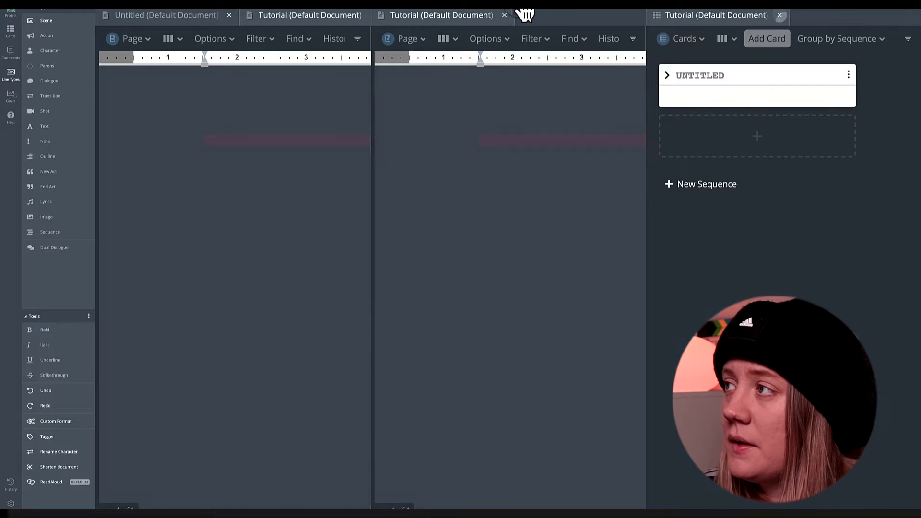
pyautogui.moveTo(522, 15); pyautogui.dragTo(603, 30)
pyautogui.click(642, 15)
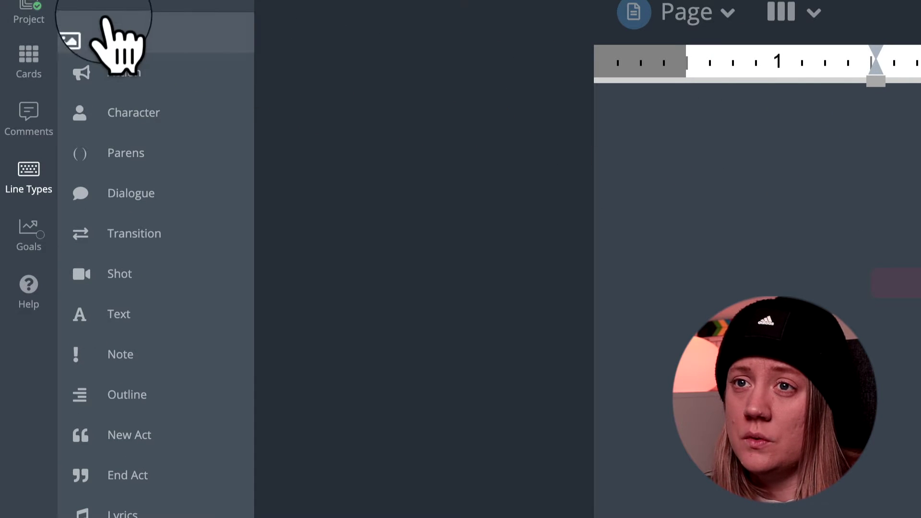
# - Open the Title Page reading Tutorial with written-by and Address, Phone, E-mail lines; click into the author line
pyautogui.click(28, 9)
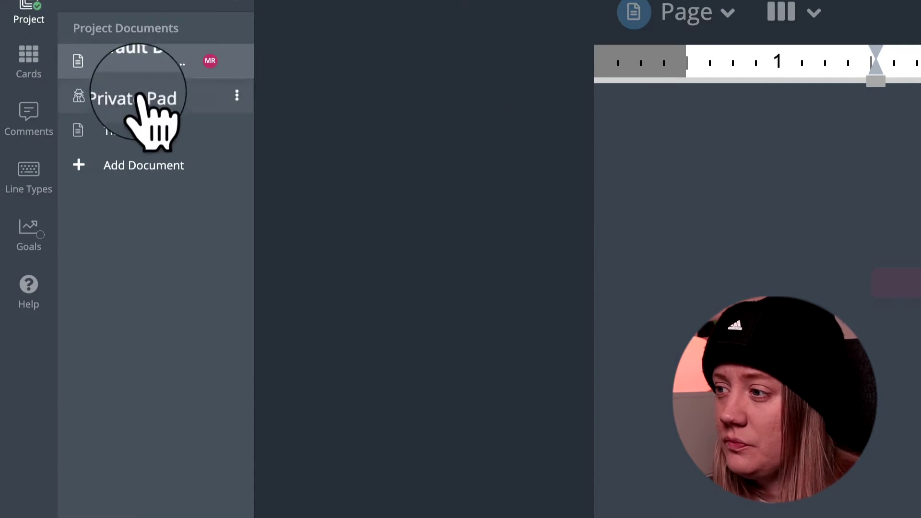
pyautogui.click(131, 131)
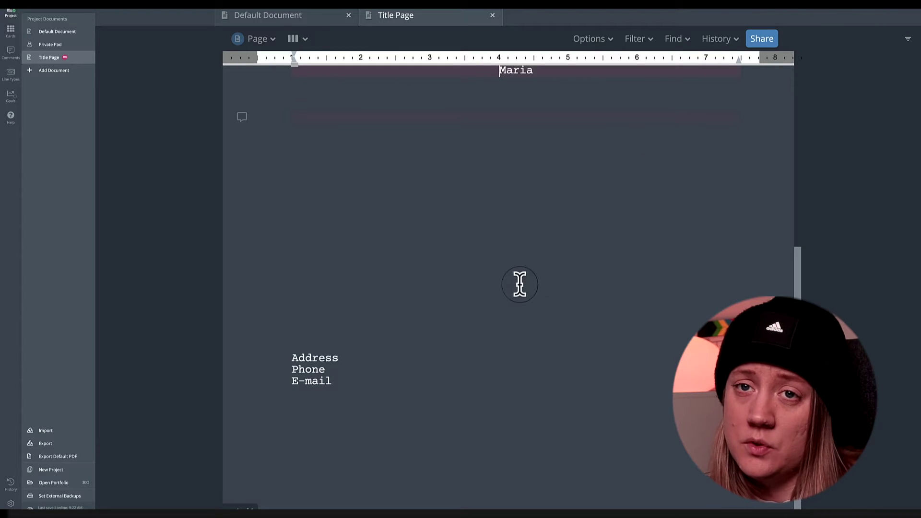
pyautogui.scroll(5, 519, 285)
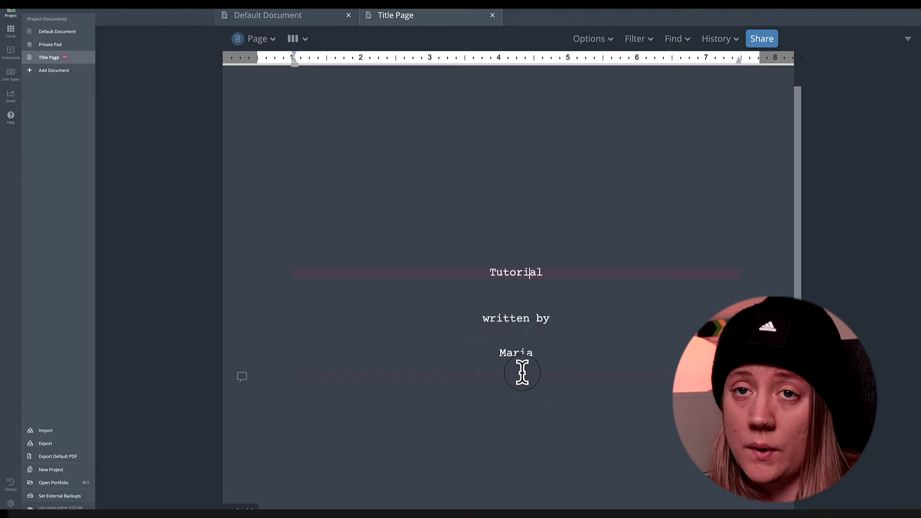
pyautogui.click(527, 357)
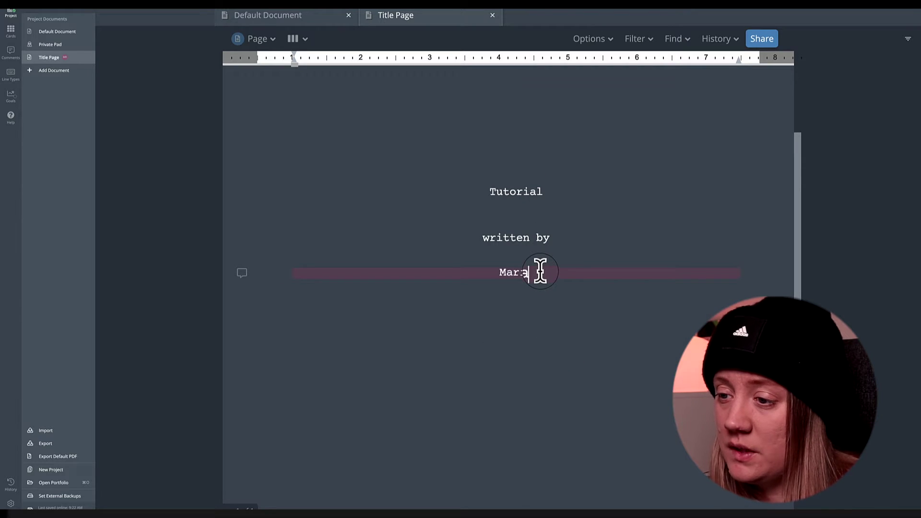
pyautogui.scroll(-3, 522, 284)
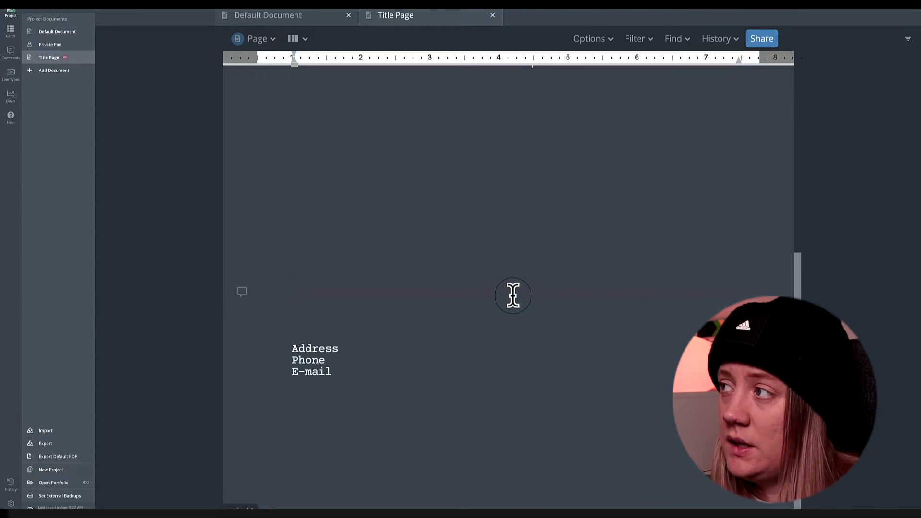
pyautogui.scroll(5, 509, 339)
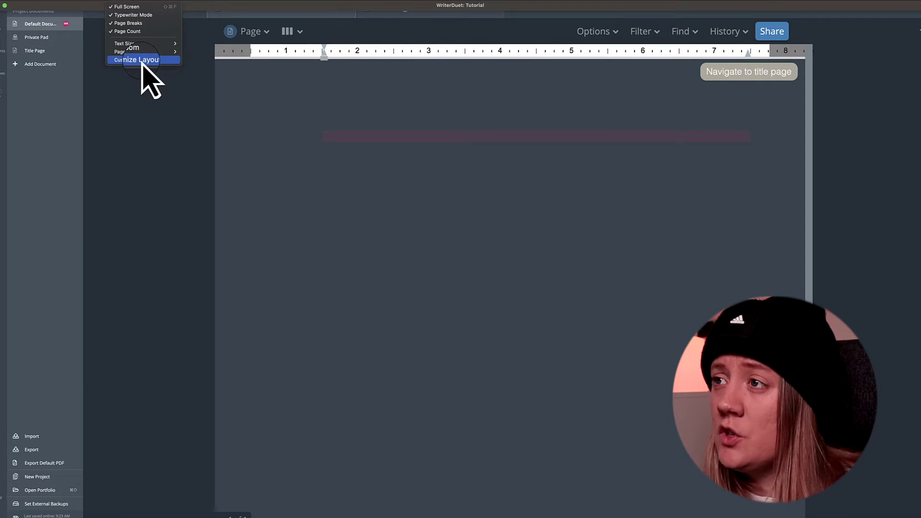
# - Apply the Hybrid layout from Customize Layout with project documents on the left, then return to the first script line
pyautogui.click(301, 84)
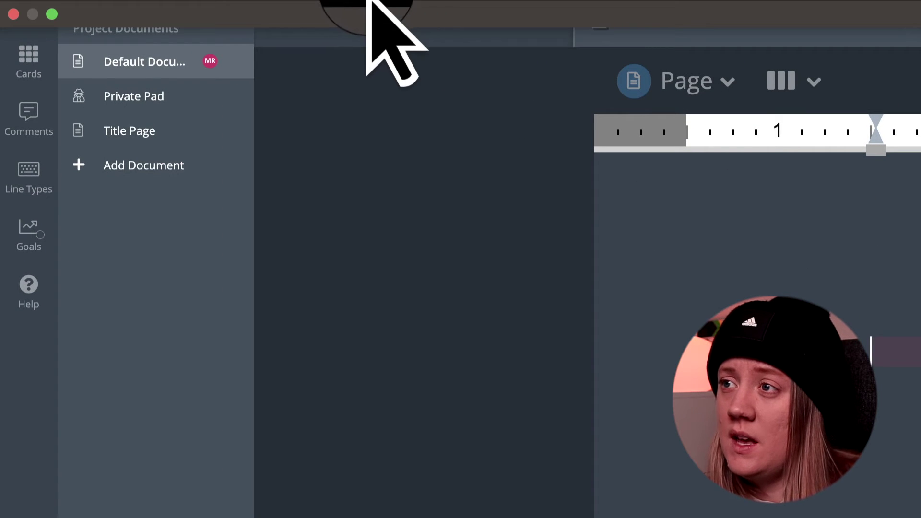
pyautogui.click(370, 1)
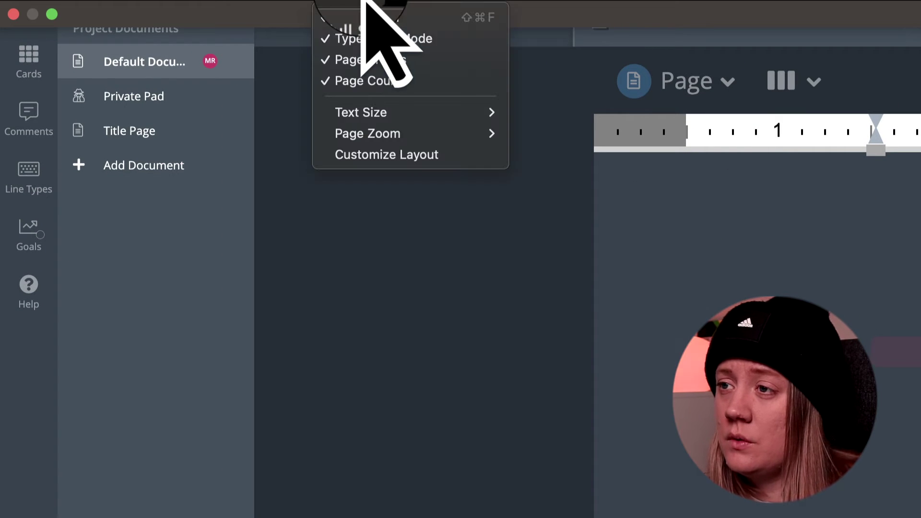
pyautogui.click(388, 153)
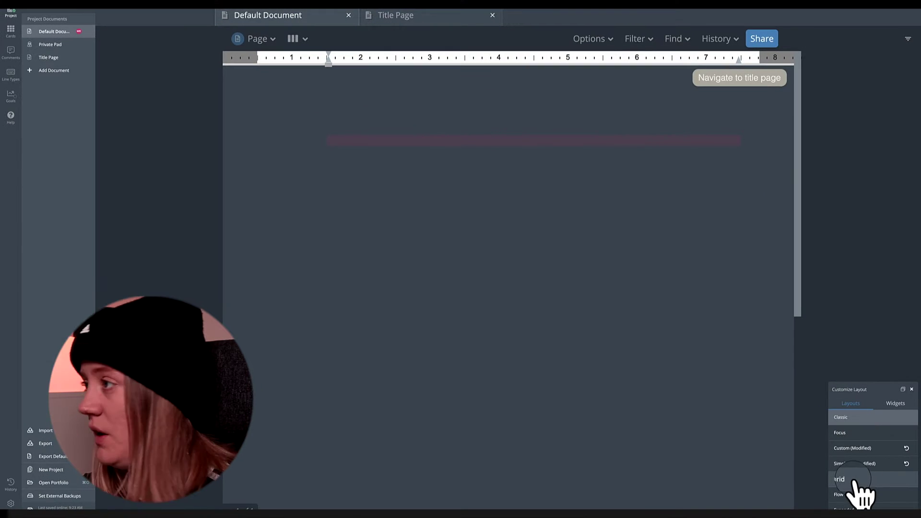
pyautogui.click(854, 480)
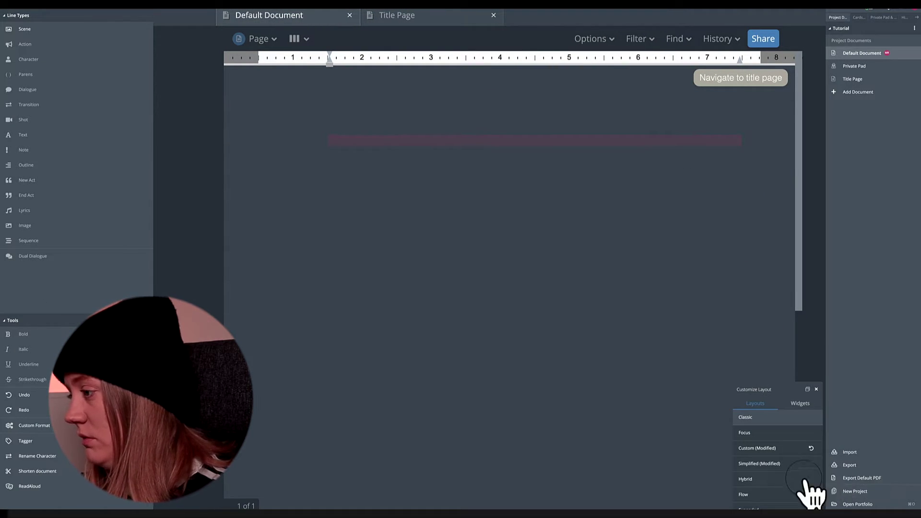
pyautogui.click(767, 479)
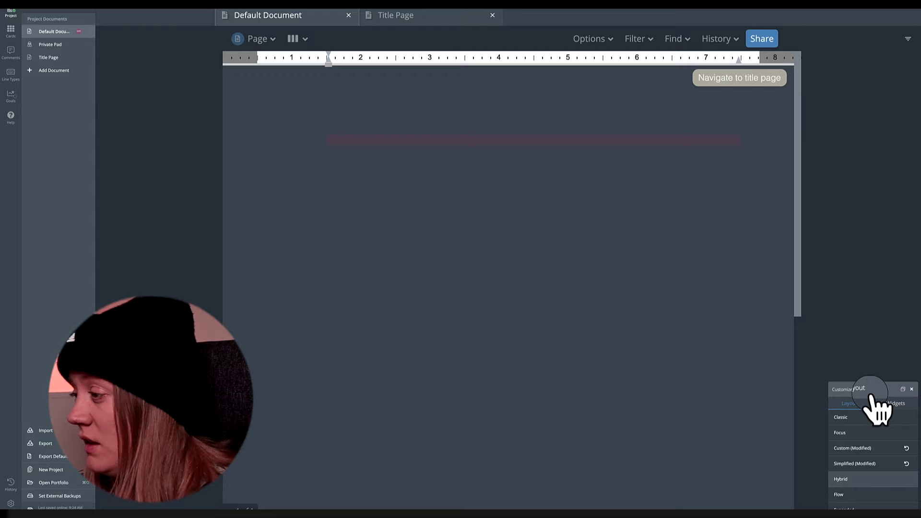
pyautogui.click(911, 389)
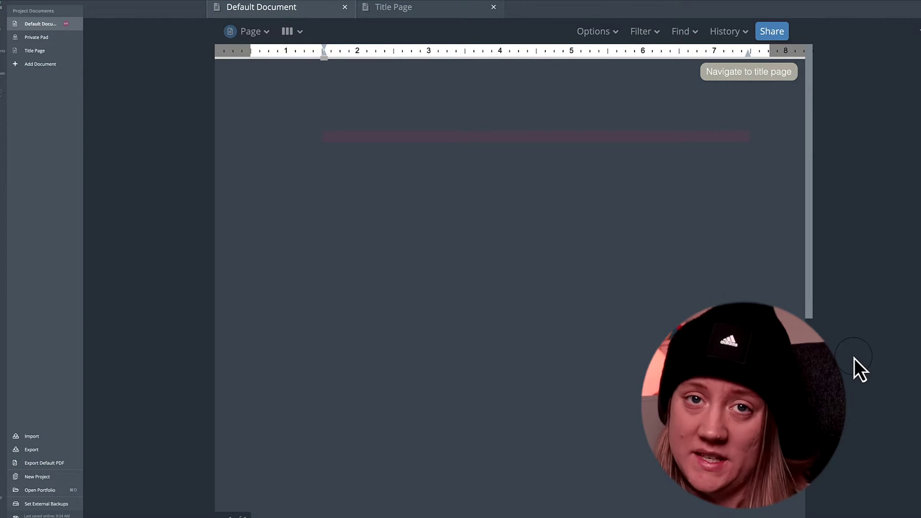
pyautogui.click(332, 134)
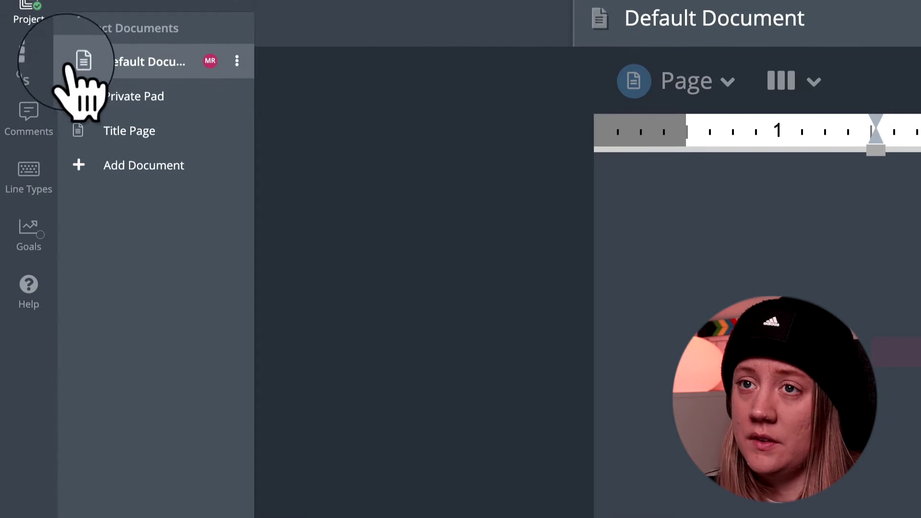
# - Write the scene heading INT. KITCHEN - DAY, correcting the KITCHN typo, and begin an action line
pyautogui.click(32, 178)
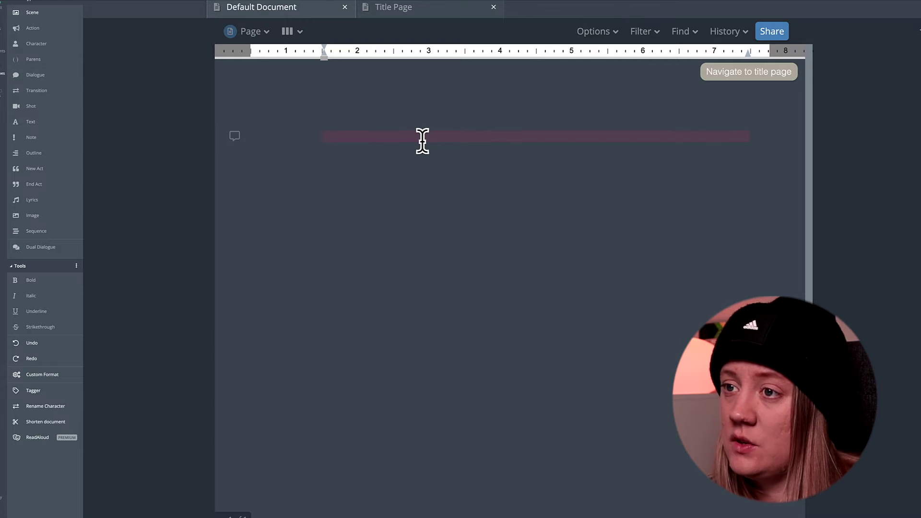
pyautogui.write('IN')
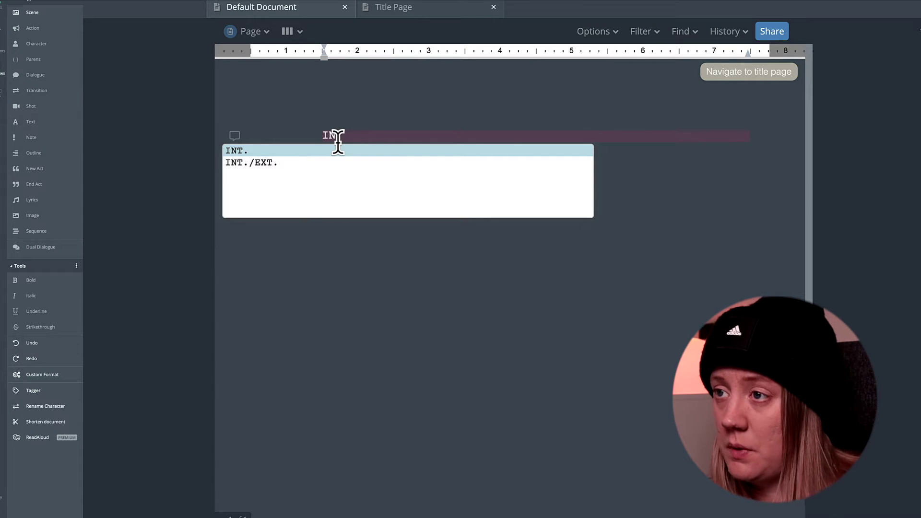
pyautogui.write('T')
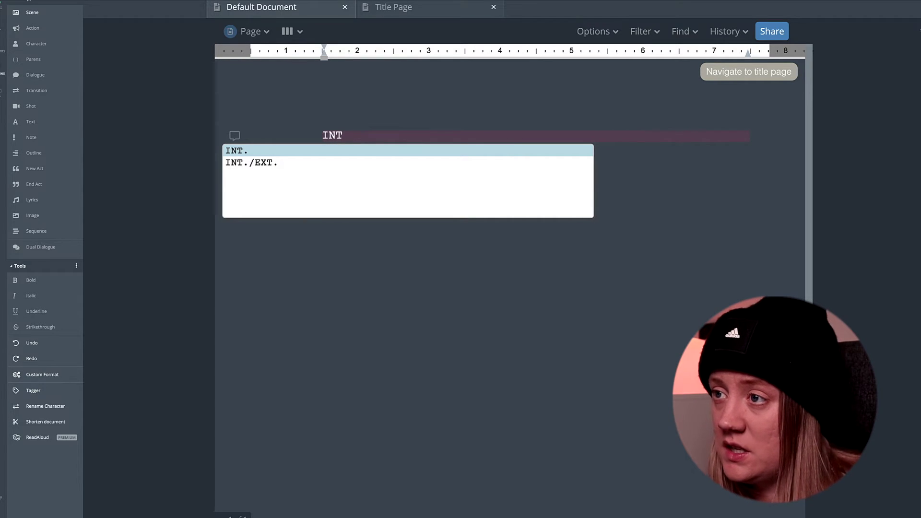
pyautogui.write('. KITCHN')
pyautogui.press('BackSpace')
pyautogui.press('BackSpace')
pyautogui.write('HEN - DAY')
pyautogui.press('Return')
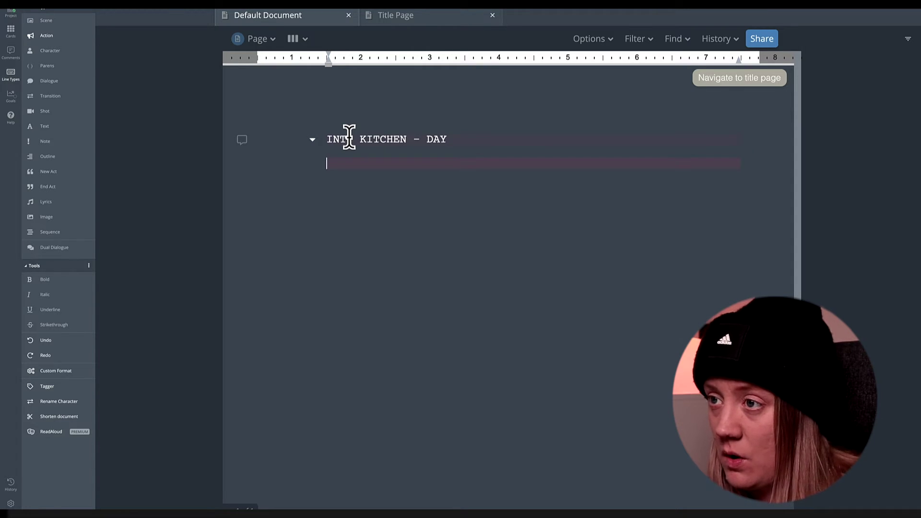
# - Type the action line 'Maja walks into the kitchen' and reformat it as Dialogue
pyautogui.write('Ma')
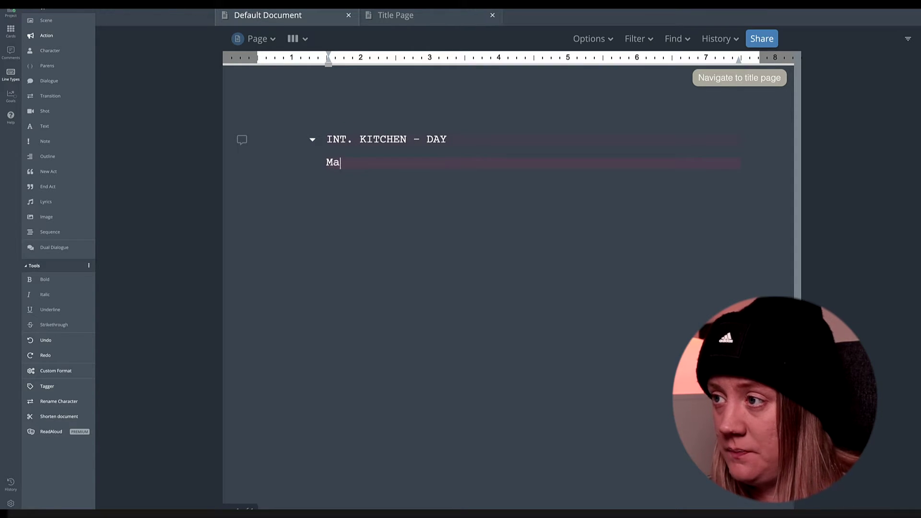
pyautogui.write('ja walks into the ')
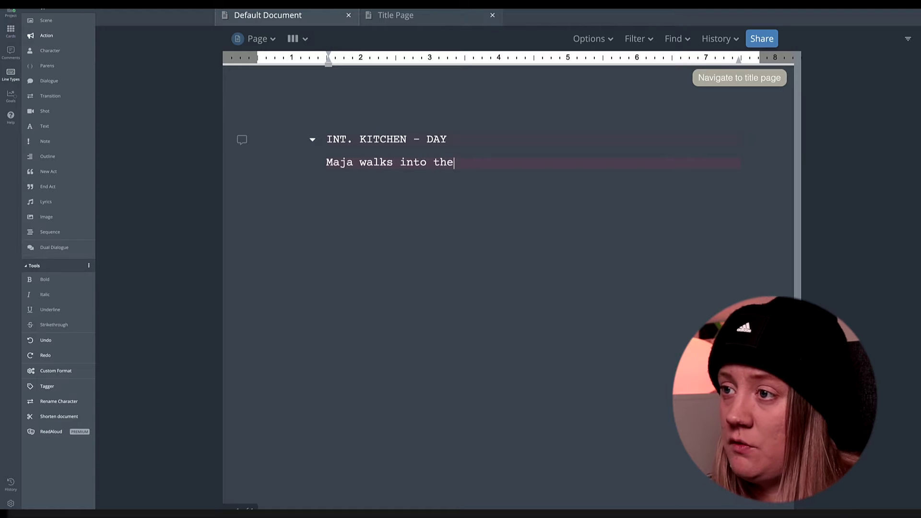
pyautogui.write('kitchen.')
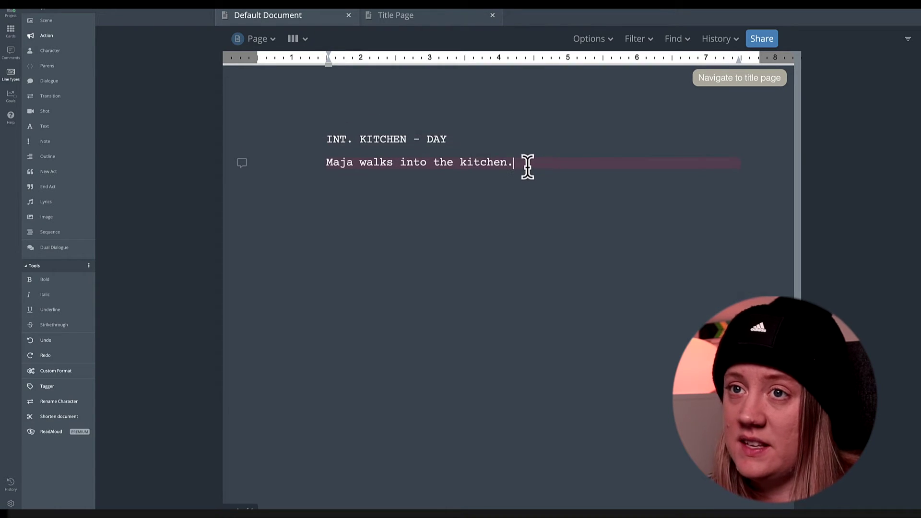
pyautogui.moveTo(526, 164); pyautogui.dragTo(323, 156)
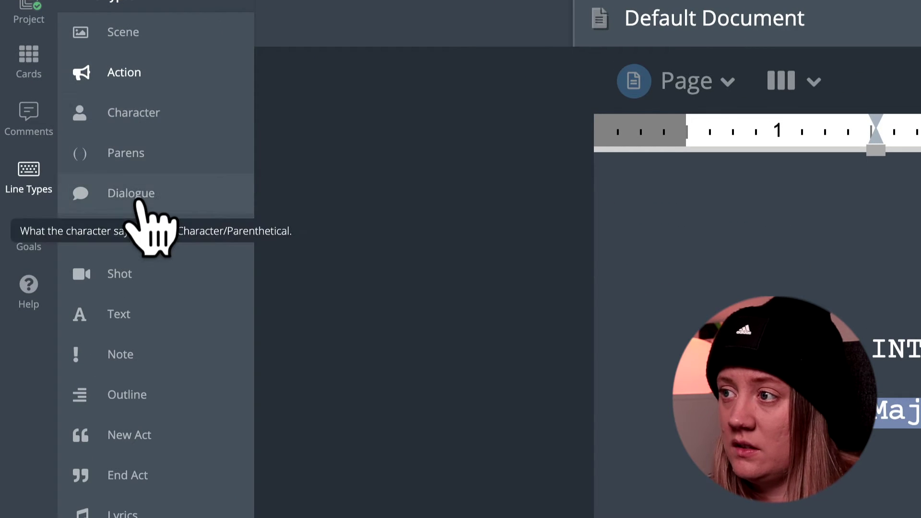
pyautogui.click(135, 200)
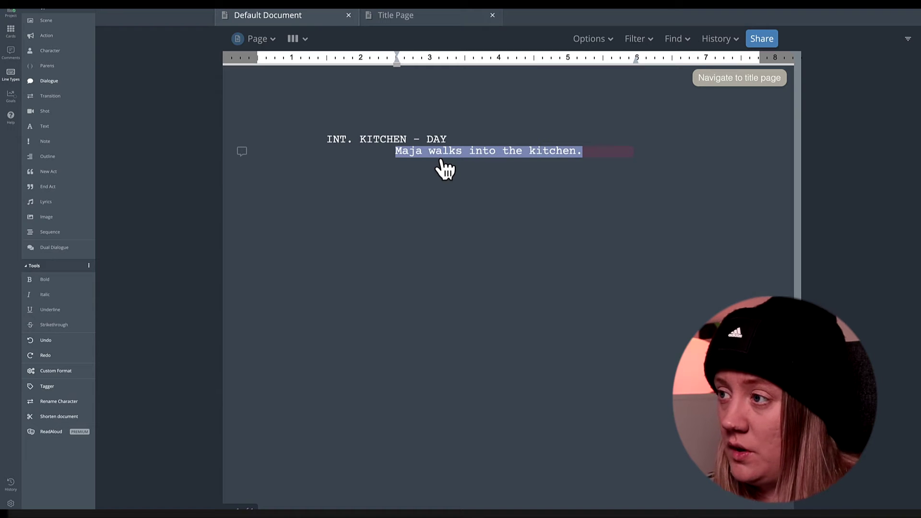
# - Revert the line to Action with Ctrl+2, then add MAJA saying 'Hi, my name is Maja.'
pyautogui.hotkey('ctrl', '2')
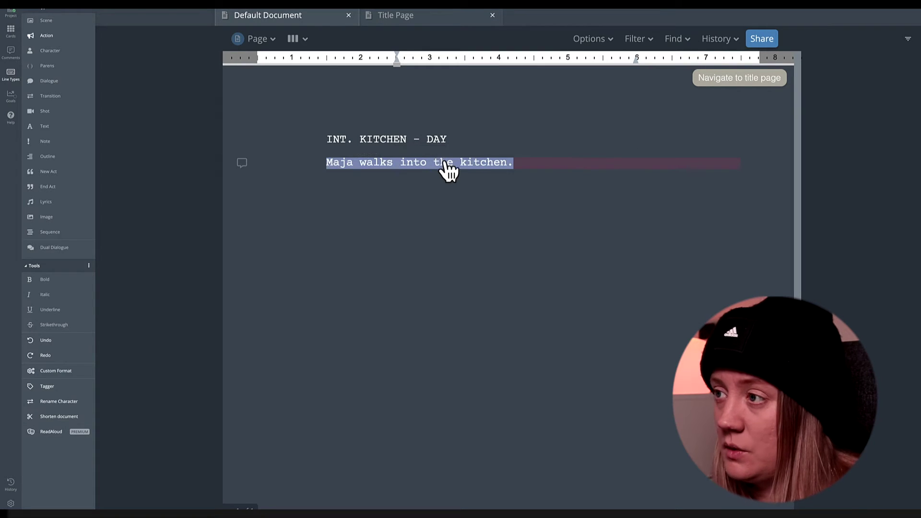
pyautogui.click(518, 167)
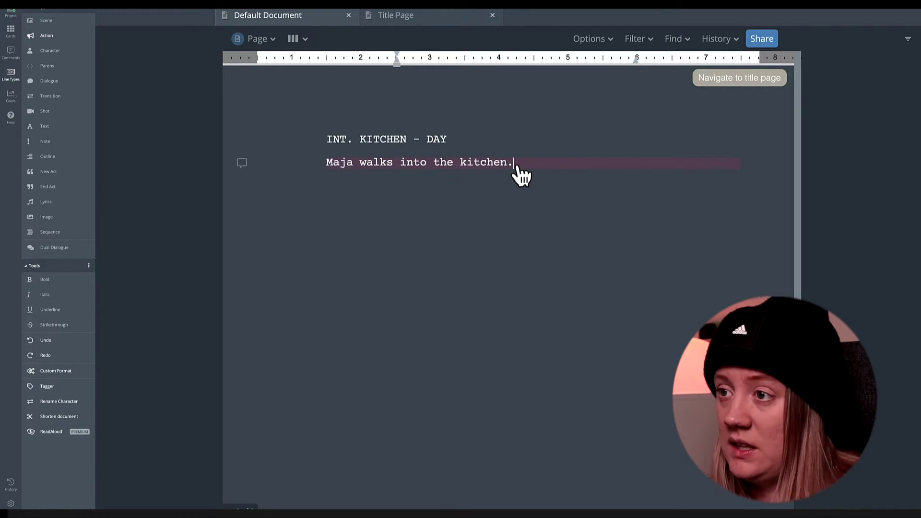
pyautogui.press('Return')
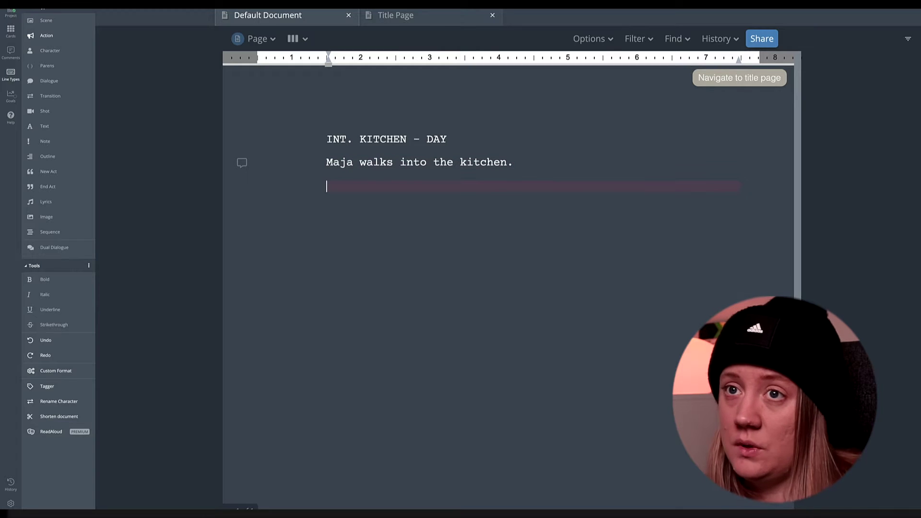
pyautogui.press('Tab')
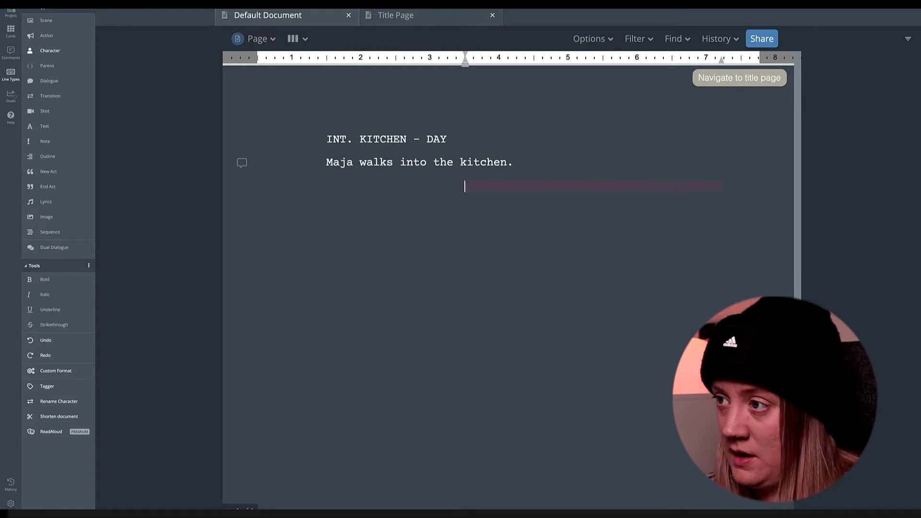
pyautogui.write('MAJA')
pyautogui.press('Return')
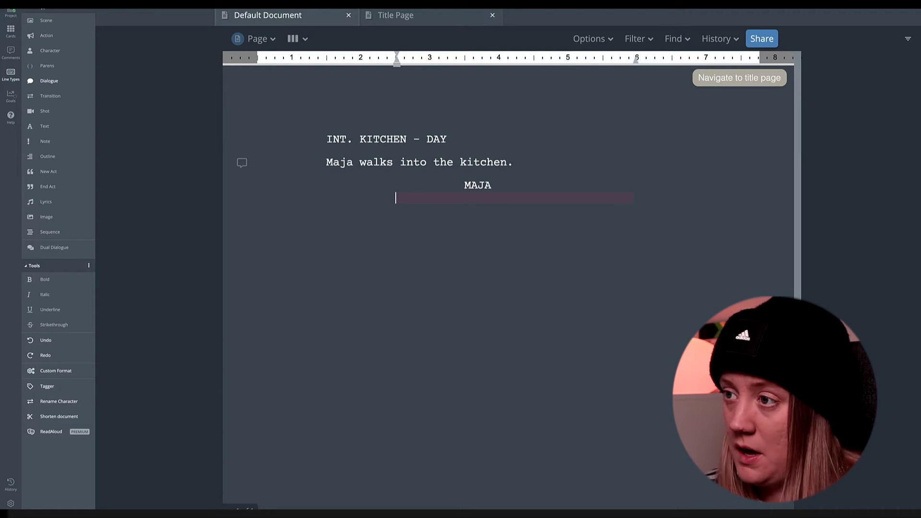
pyautogui.write('Hi, my name is Maja.')
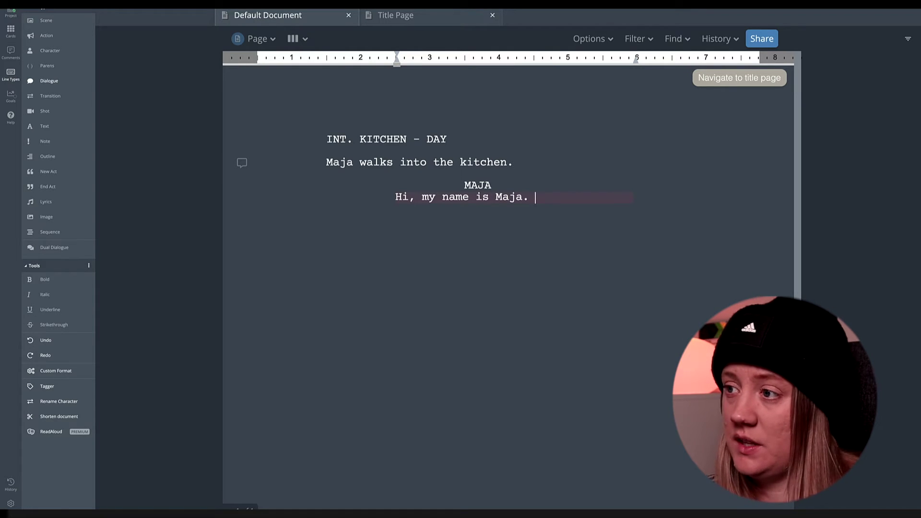
pyautogui.press('Return')
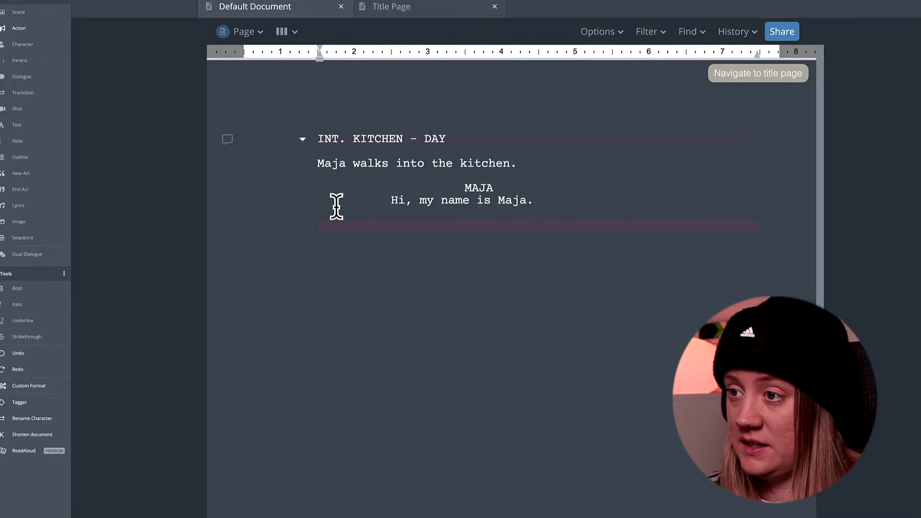
# - Write the second scene heading EXT. HOUSE - DAY, correcting the Int. and EX.T typos
pyautogui.write('Int.')
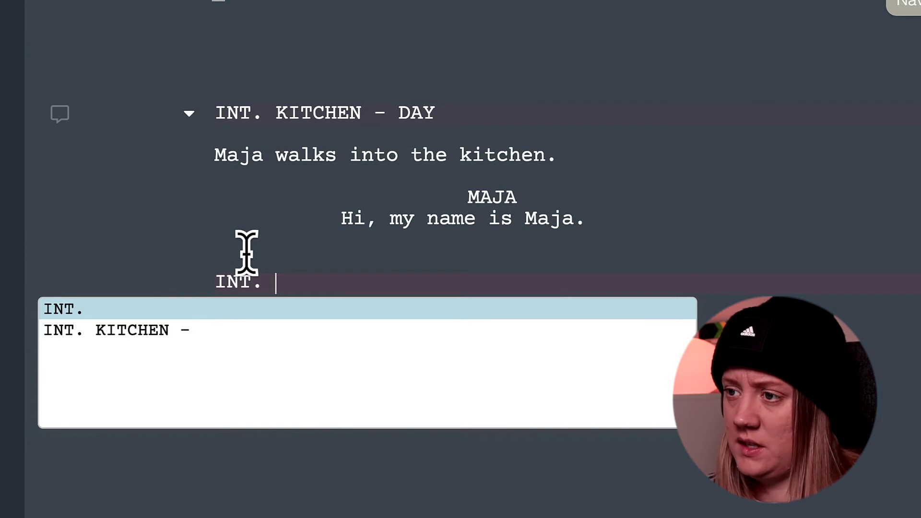
pyautogui.press('BackSpace')
pyautogui.press('BackSpace')
pyautogui.press('BackSpace')
pyautogui.press('BackSpace')
pyautogui.press('BackSpace')
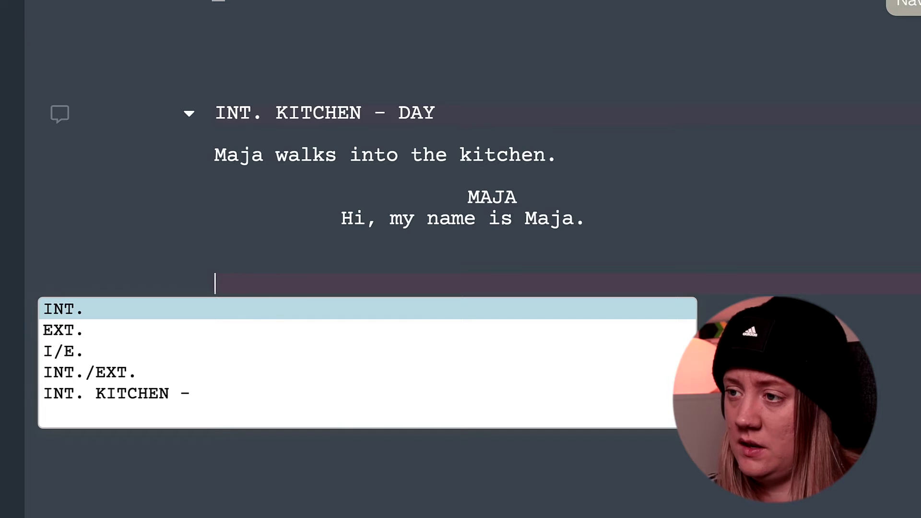
pyautogui.write('EX.T')
pyautogui.press('BackSpace')
pyautogui.press('BackSpace')
pyautogui.press('BackSpace')
pyautogui.write('T. ')
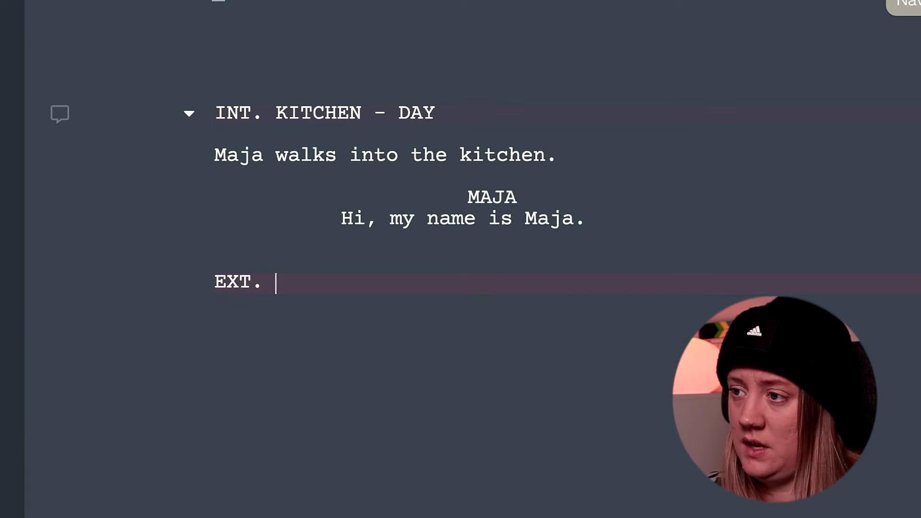
pyautogui.write('HOUSE - DAY')
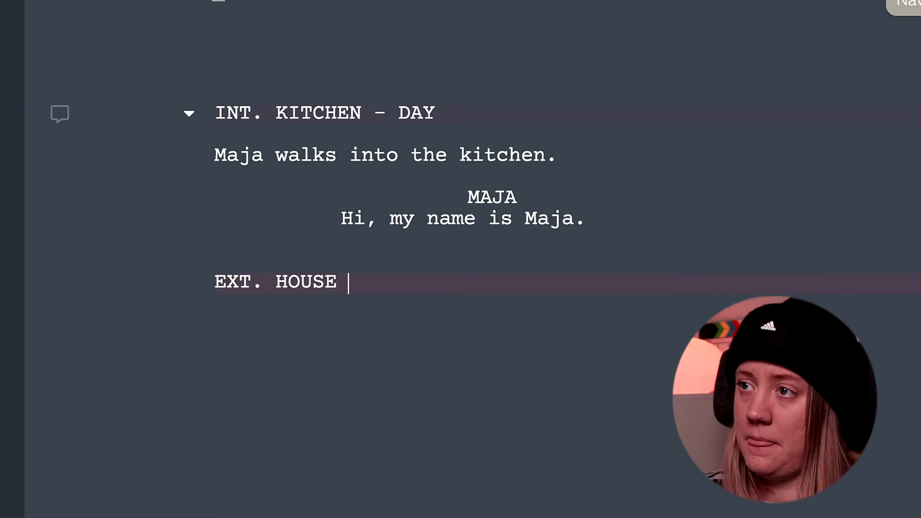
pyautogui.press('Return')
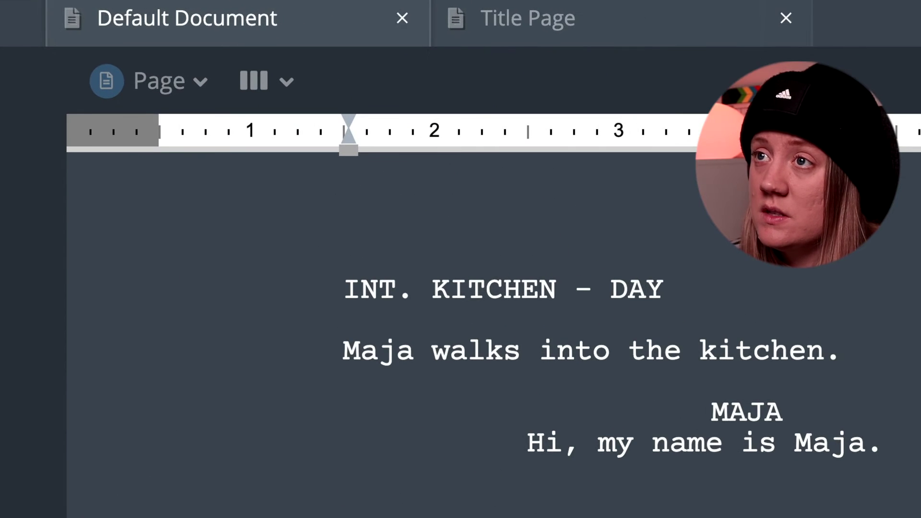
# - Browse the page formatting and scene numbering settings, then close them without changes
pyautogui.click(45, 5)
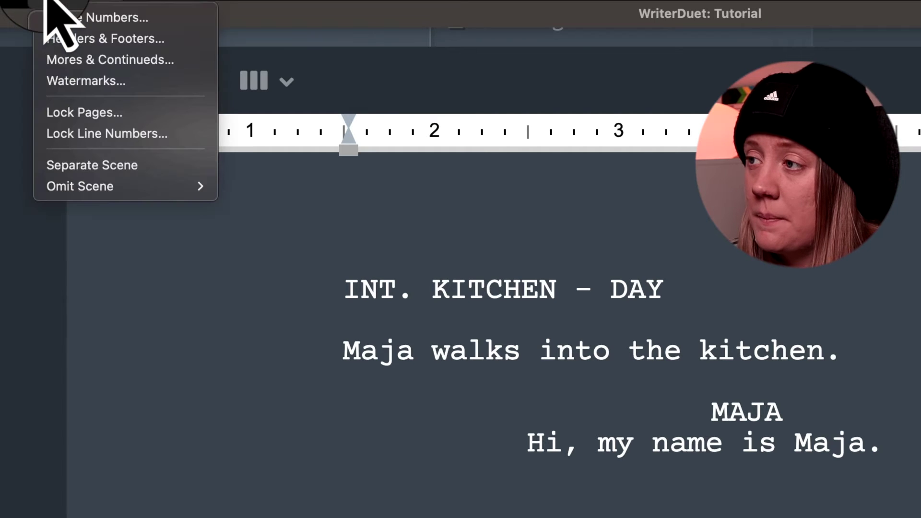
pyautogui.click(73, 18)
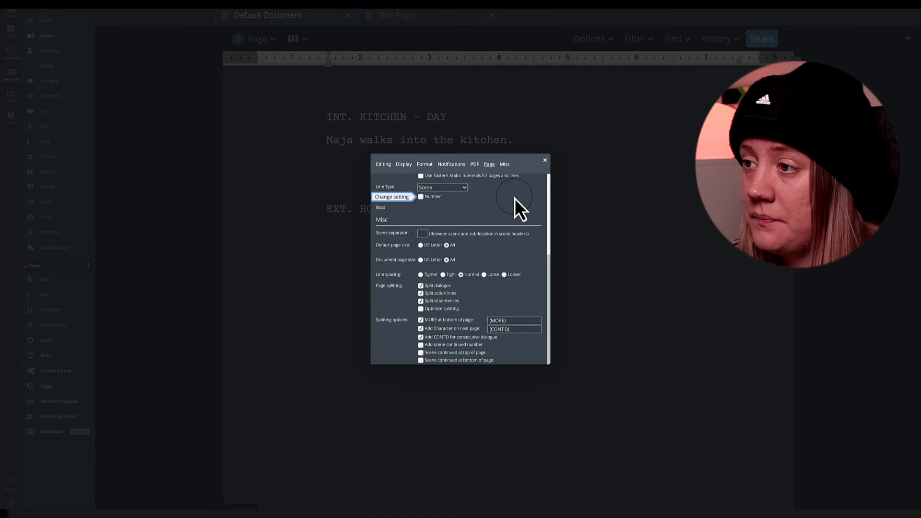
pyautogui.scroll(3, 520, 244)
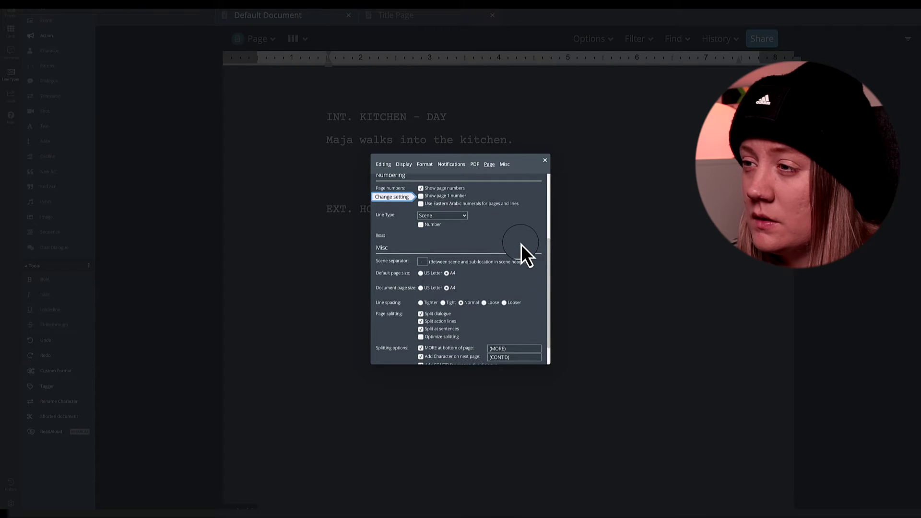
pyautogui.scroll(3, 521, 243)
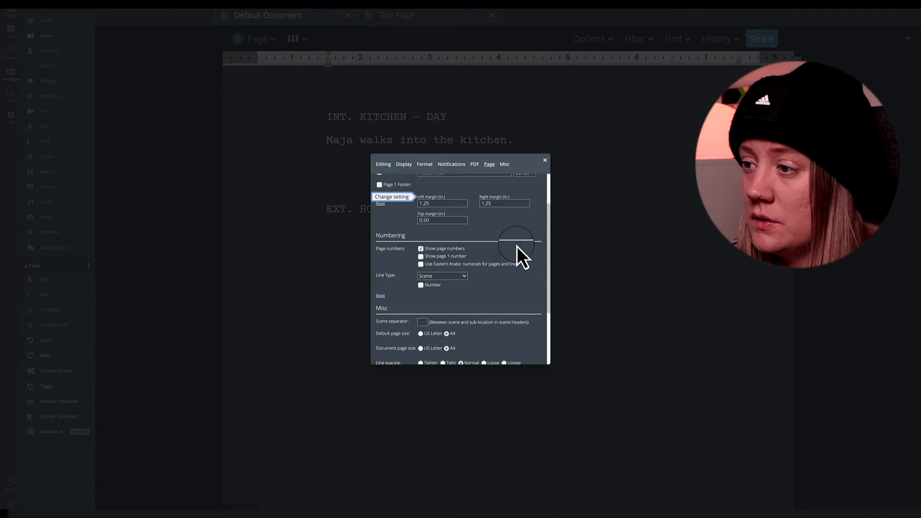
pyautogui.scroll(2, 517, 246)
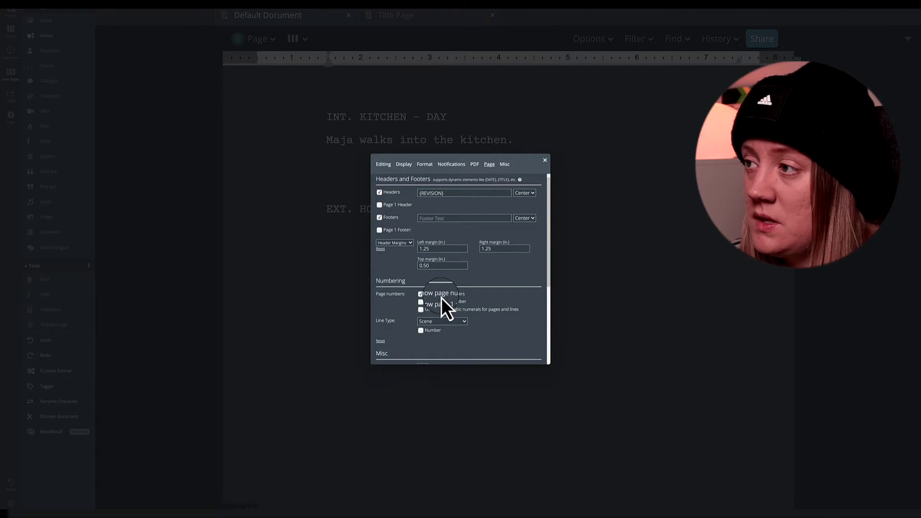
pyautogui.click(546, 162)
# - Insert a page break with Ctrl+Return on the line below EXT. HOUSE - DAY
pyautogui.click(469, 248)
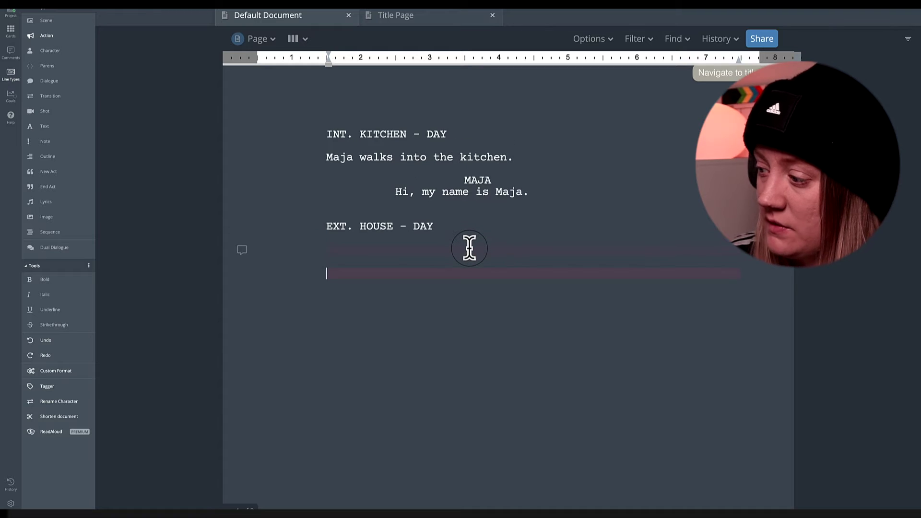
pyautogui.hotkey('ctrl', 'Return')
pyautogui.scroll(10, 431, 191)
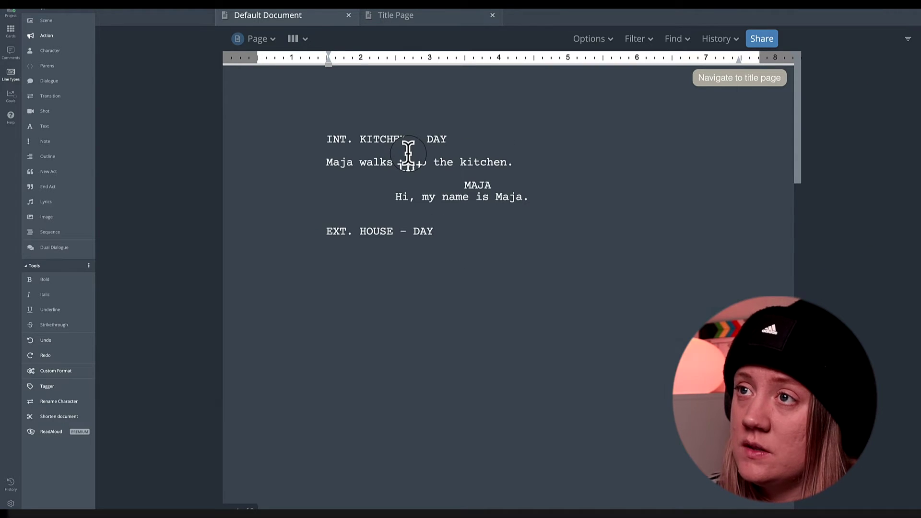
# - Tick Number for the Scene line type in Page settings so scenes 1 and 2 show on both margins
pyautogui.moveTo(249, 16)
pyautogui.click(221, 10)
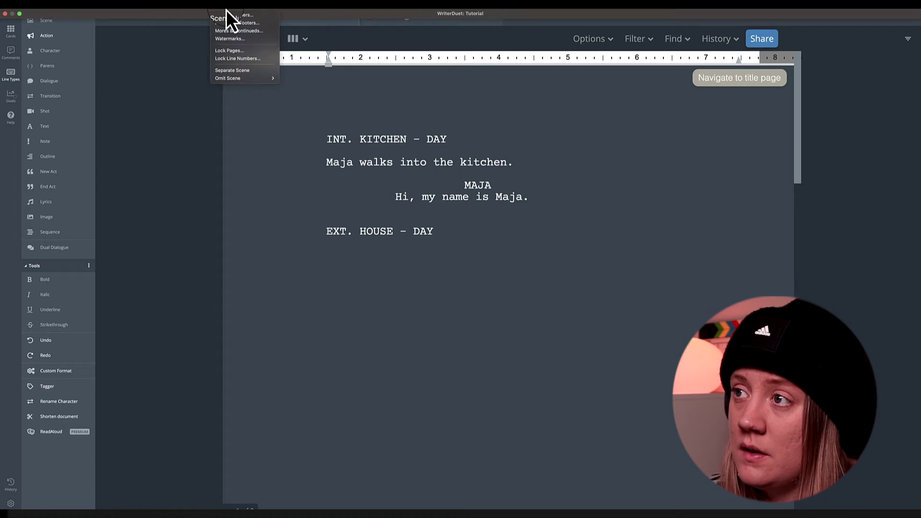
pyautogui.click(232, 16)
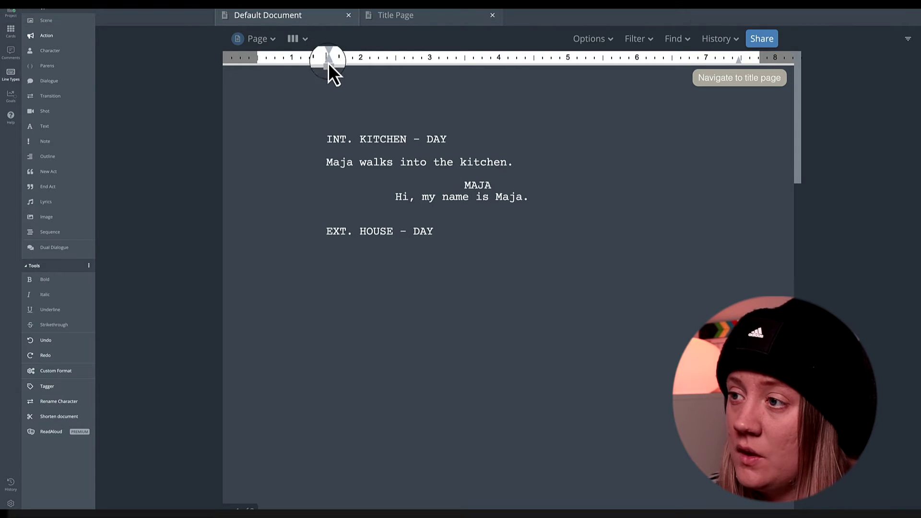
pyautogui.click(334, 68)
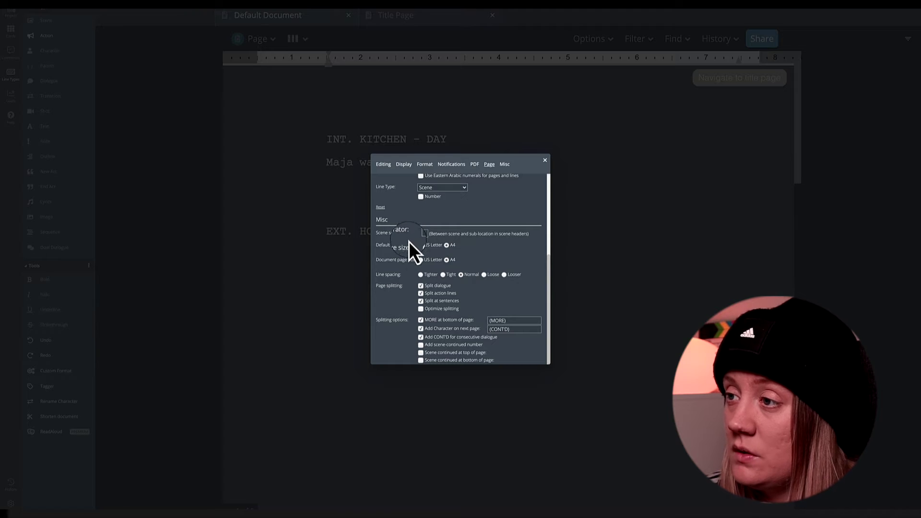
pyautogui.click(421, 197)
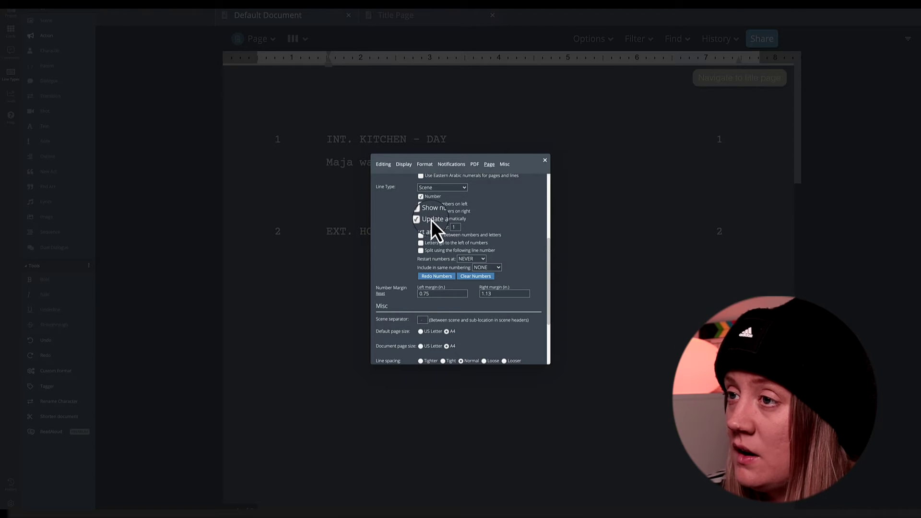
pyautogui.click(545, 156)
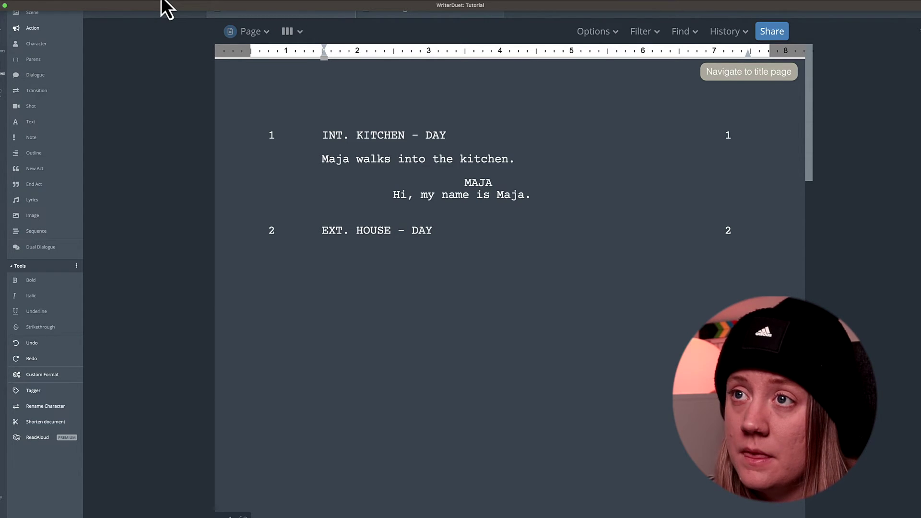
# - Open the Revisions menu in the menu bar
pyautogui.click(166, 2)
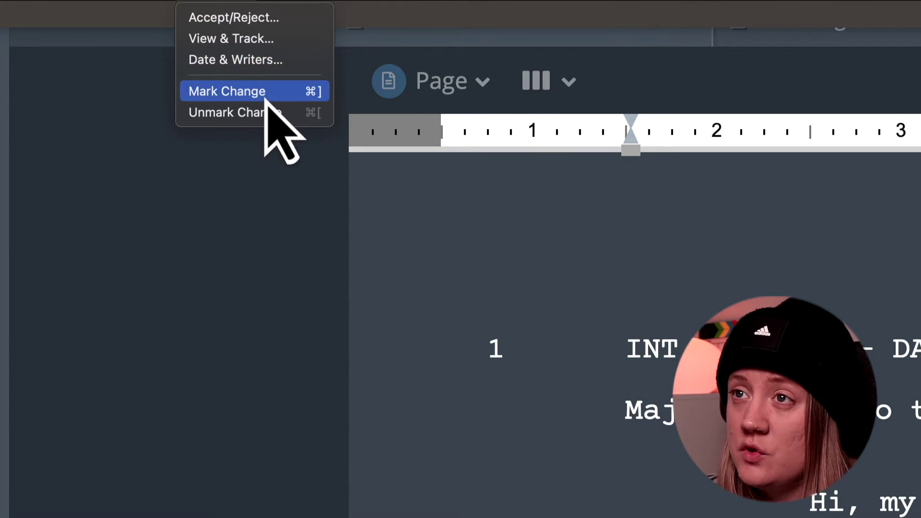
# - Create a new blue revision and add the revised action line 'Maja goes to the mailbox.'
pyautogui.click(258, 42)
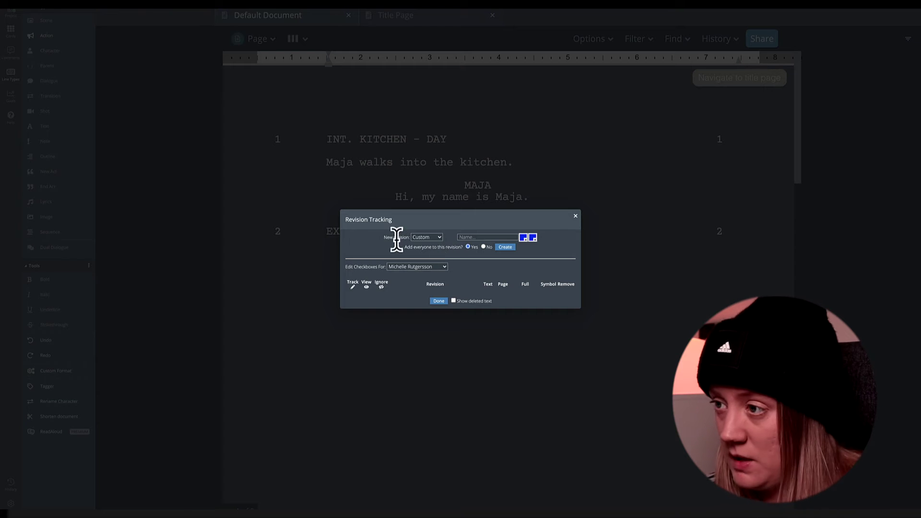
pyautogui.click(475, 237)
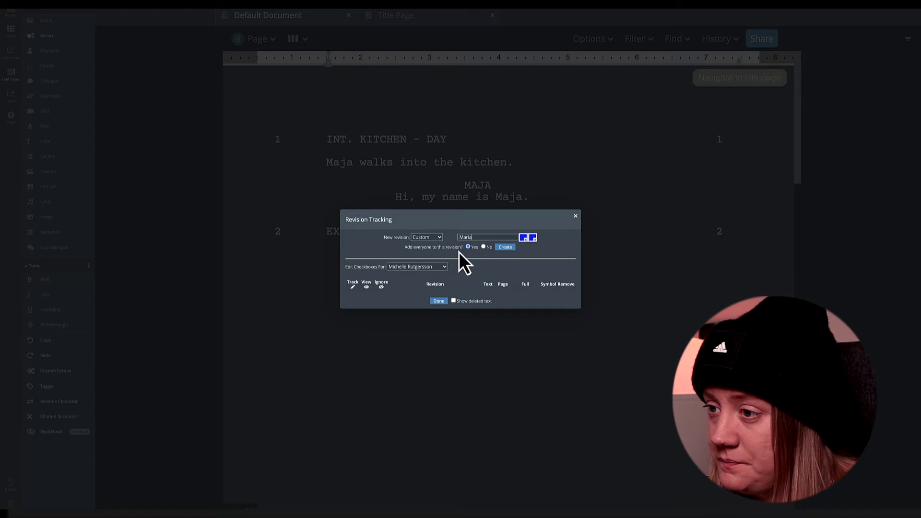
pyautogui.click(504, 248)
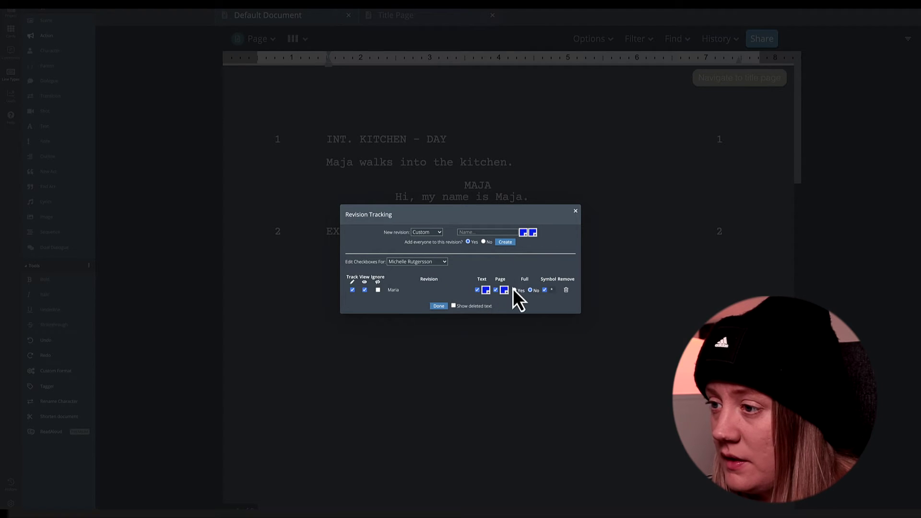
pyautogui.click(524, 233)
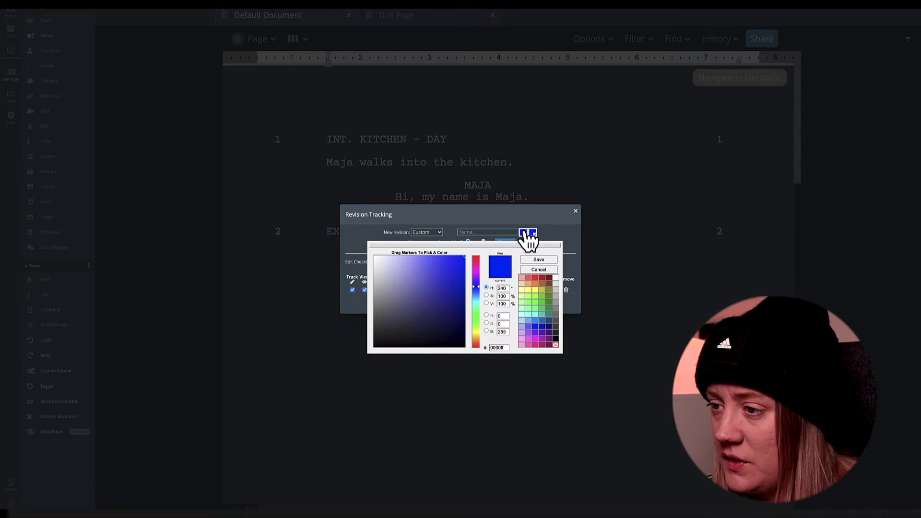
pyautogui.click(532, 270)
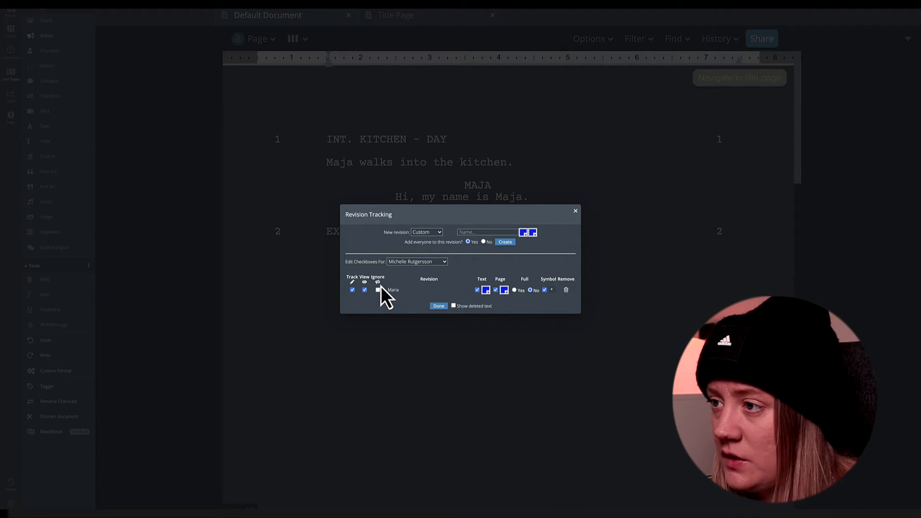
pyautogui.click(438, 306)
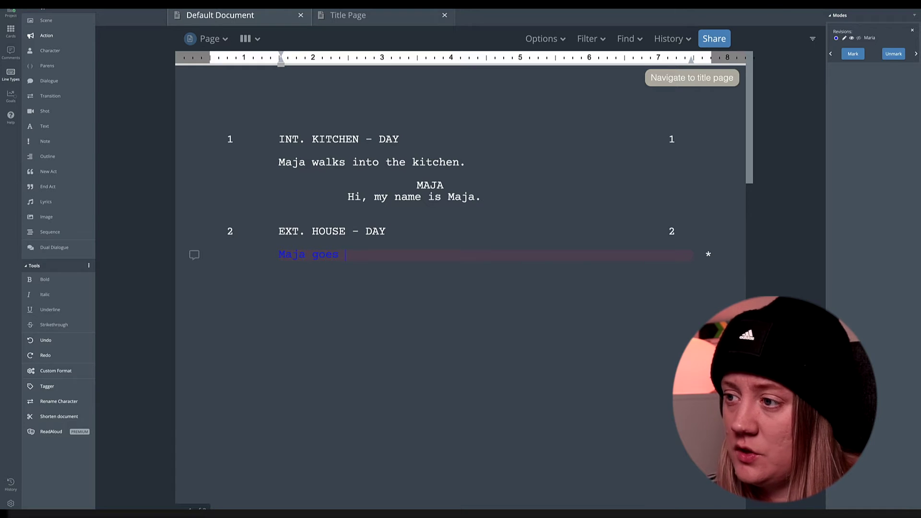
pyautogui.write('ilbox.')
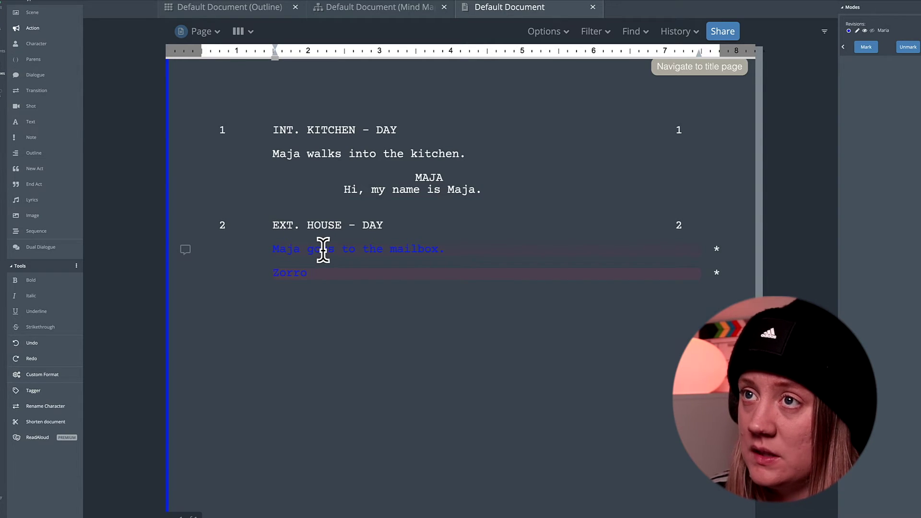
pyautogui.press('Return')
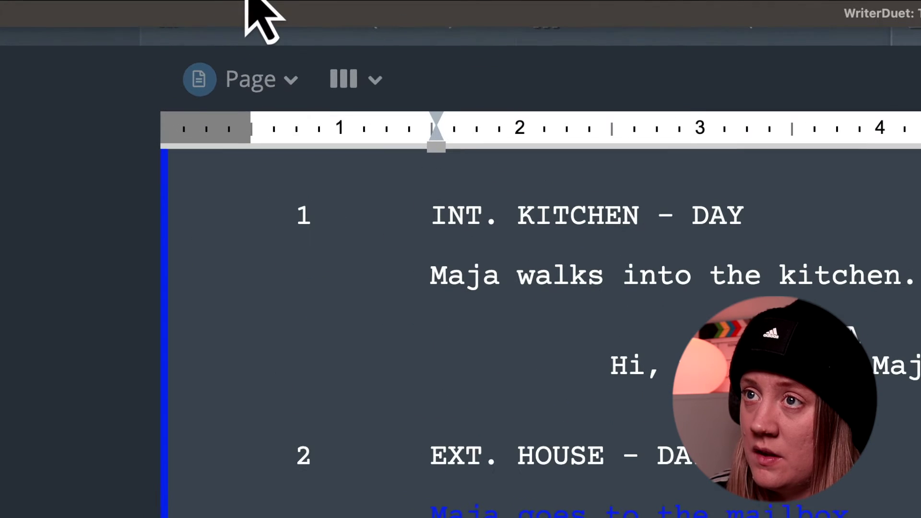
# - Turn off revision tracking and display, then add the action line 'Maja walks.' below Zorro
pyautogui.click(166, 1)
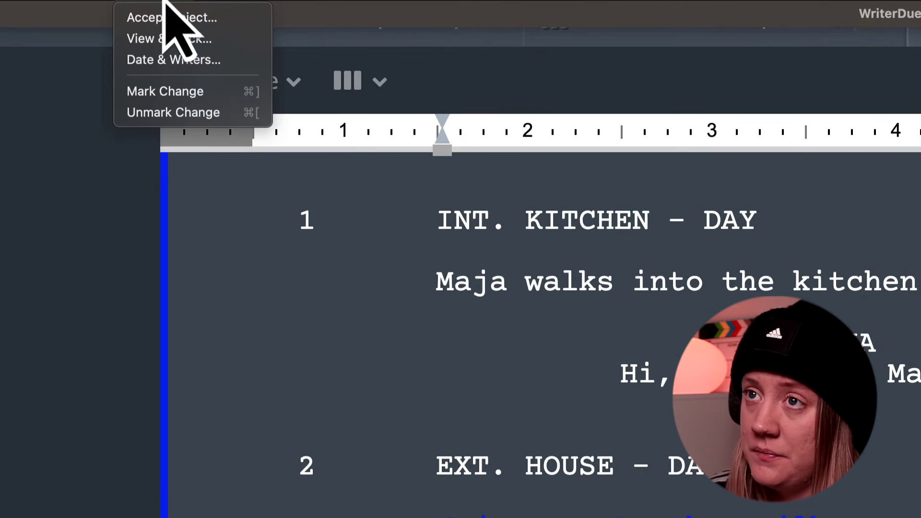
pyautogui.click(163, 40)
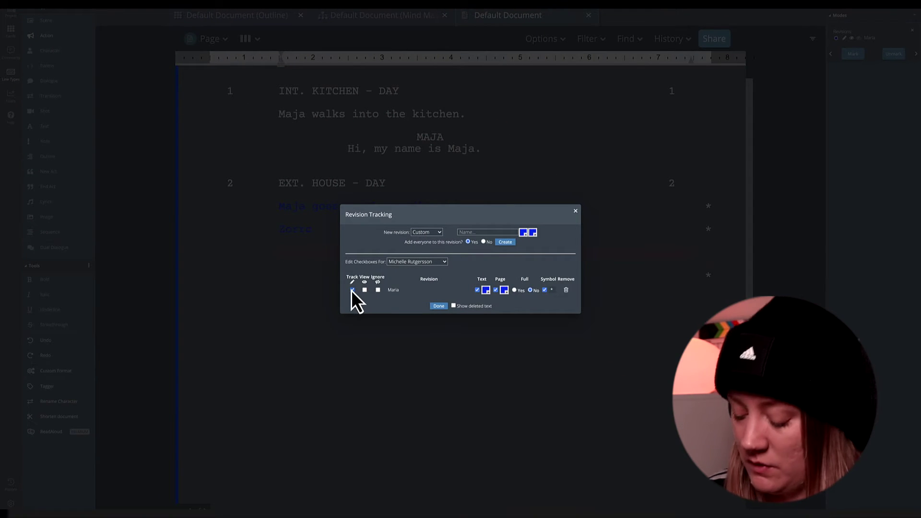
pyautogui.click(352, 289)
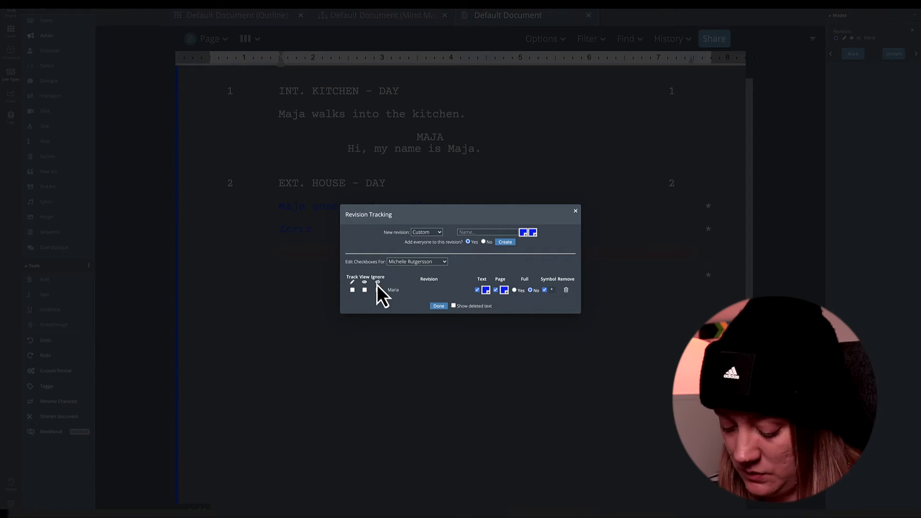
pyautogui.click(575, 212)
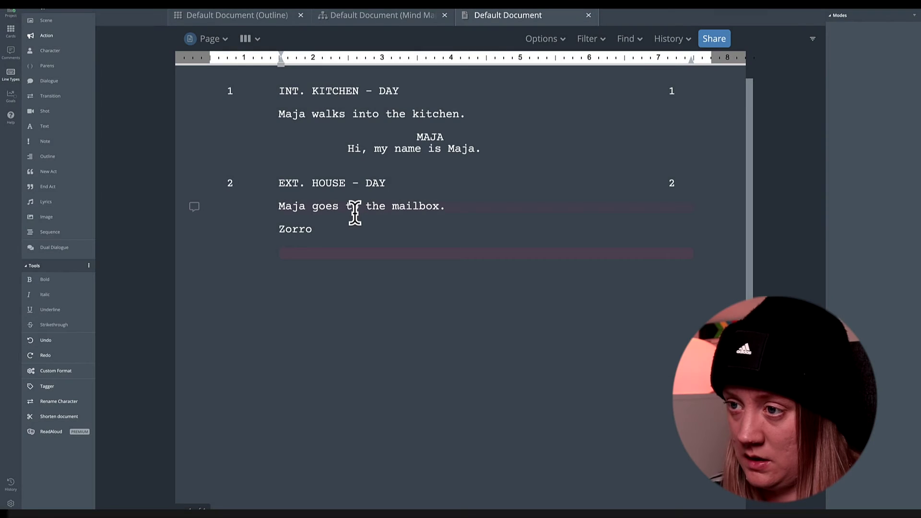
pyautogui.write('Maja,')
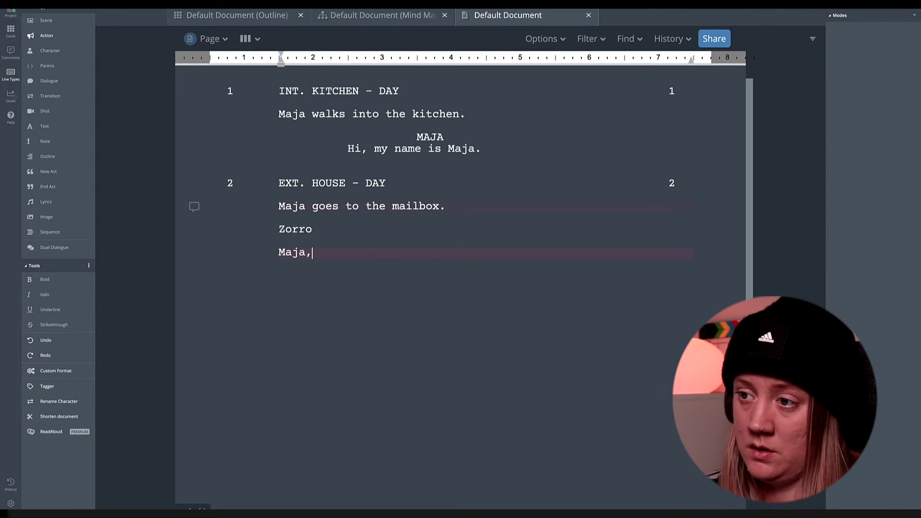
pyautogui.press('BackSpace')
pyautogui.write(' walsk')
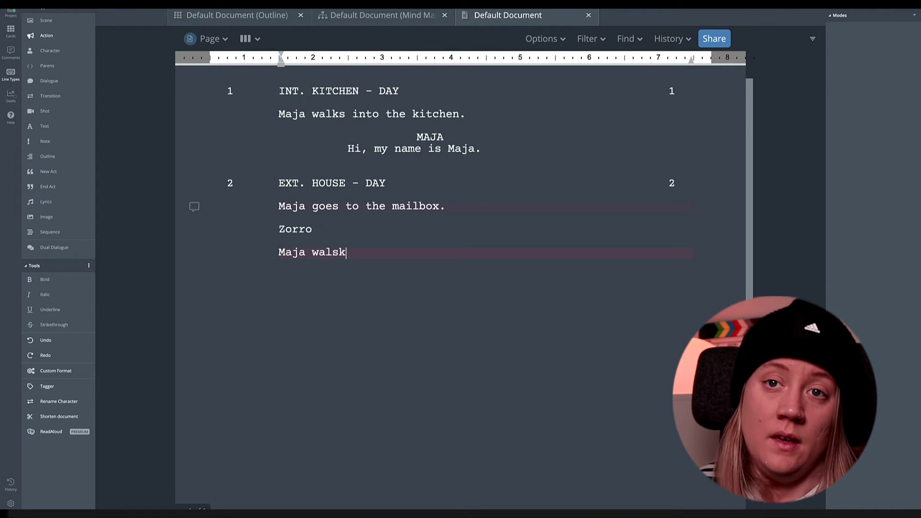
pyautogui.press('BackSpace')
pyautogui.press('BackSpace')
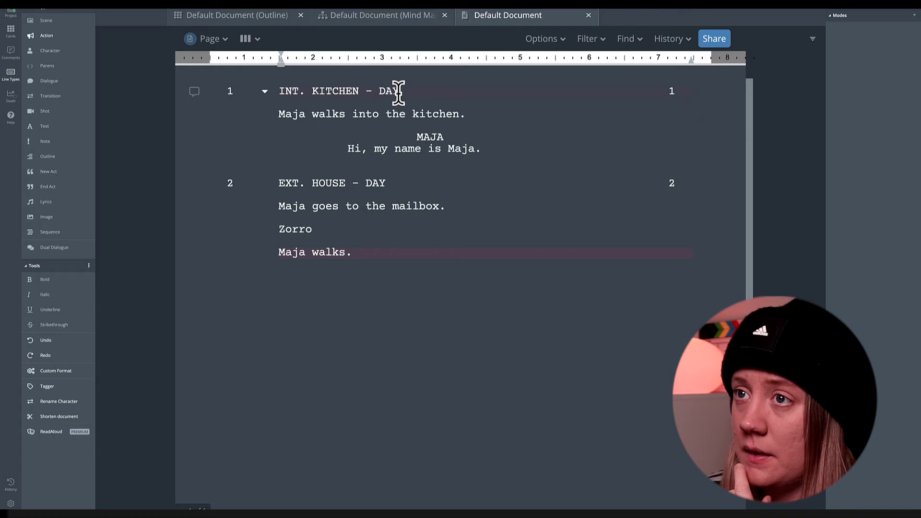
# - In the cards view, add a third card titled EXT.STORE - NIGHT and view it in the script
pyautogui.click(228, 41)
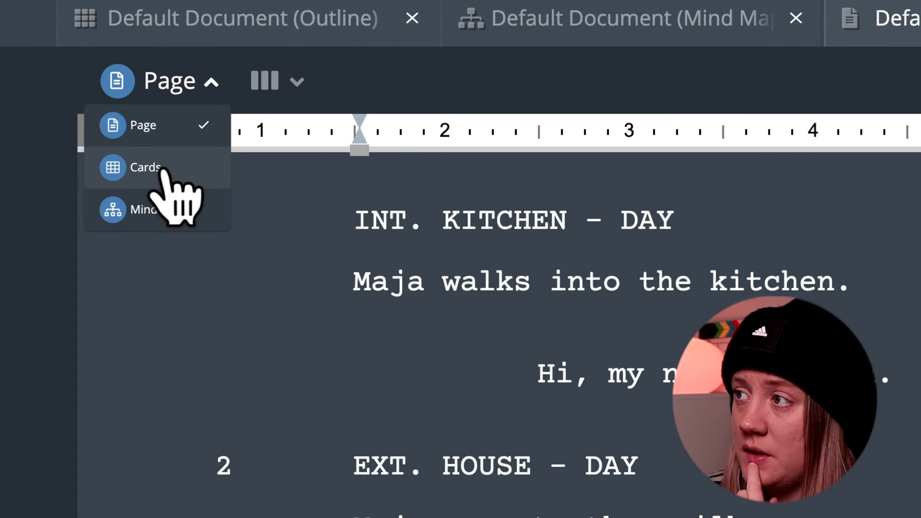
pyautogui.click(164, 169)
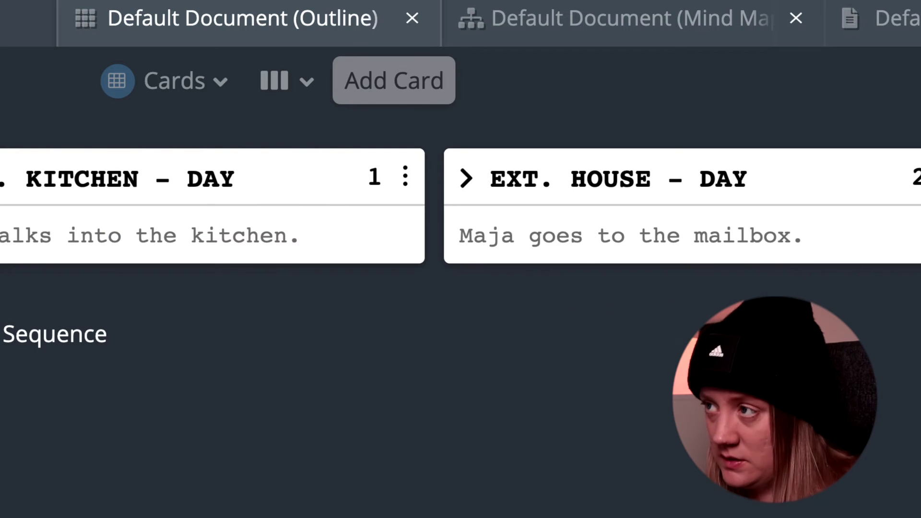
pyautogui.click(394, 80)
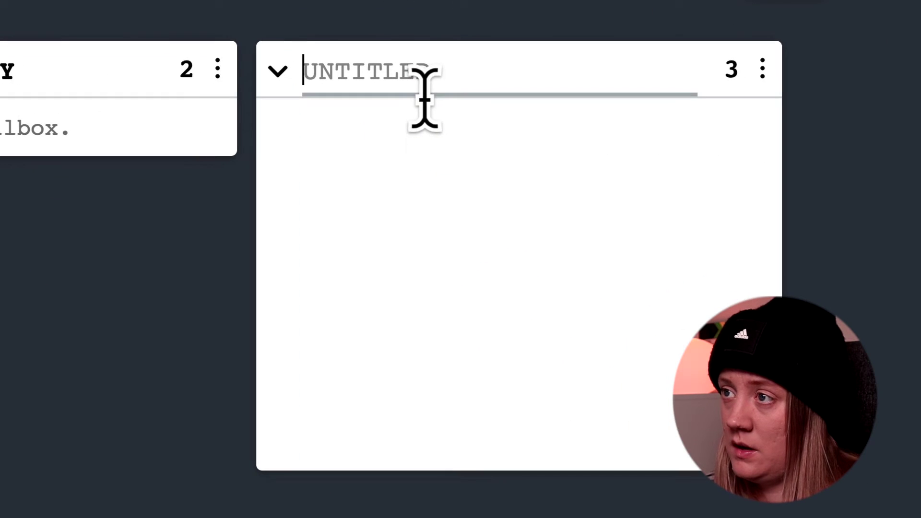
pyautogui.write('EXT.')
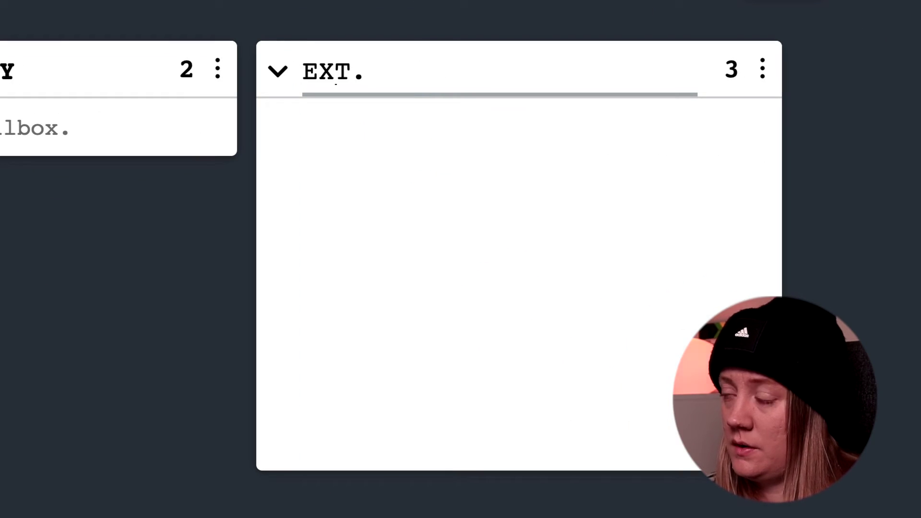
pyautogui.write('STPRE')
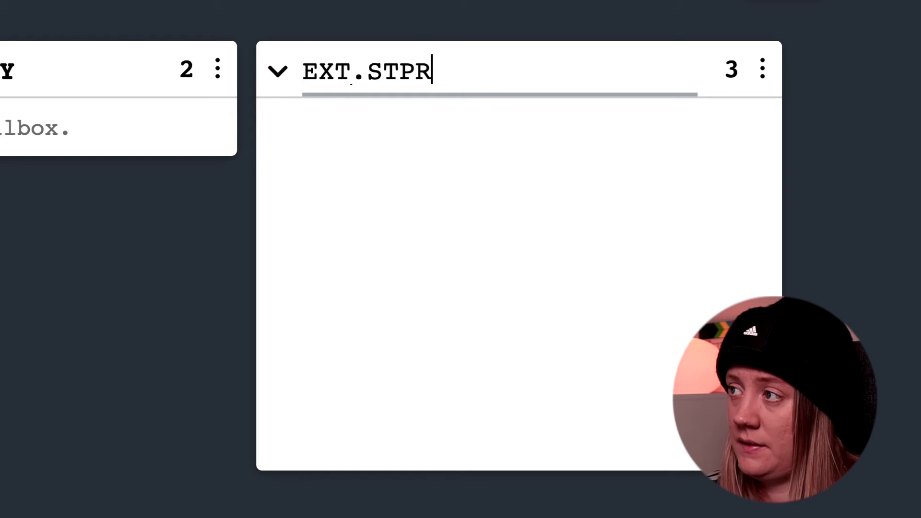
pyautogui.press('BackSpace')
pyautogui.press('BackSpace')
pyautogui.press('BackSpace')
pyautogui.write('ORE - NGITH')
pyautogui.press('BackSpace')
pyautogui.press('BackSpace')
pyautogui.press('BackSpace')
pyautogui.press('BackSpace')
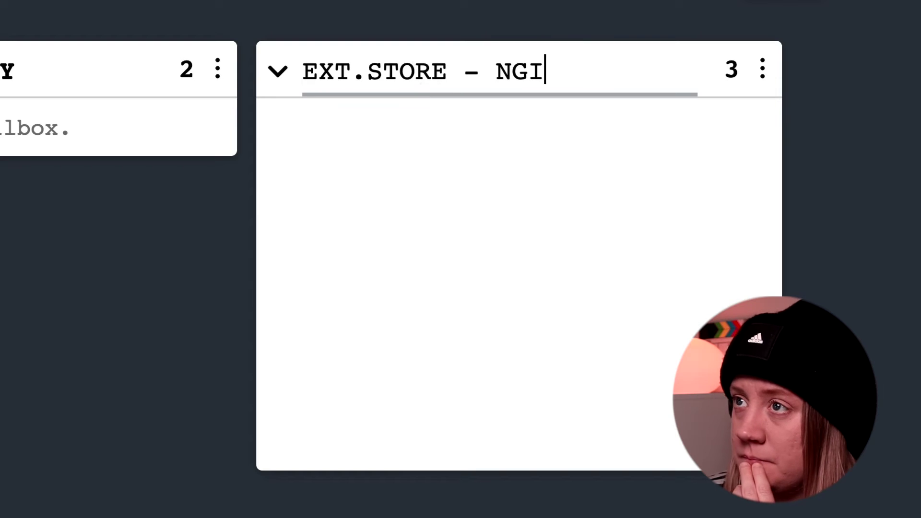
pyautogui.write('IGHT')
pyautogui.press('Return')
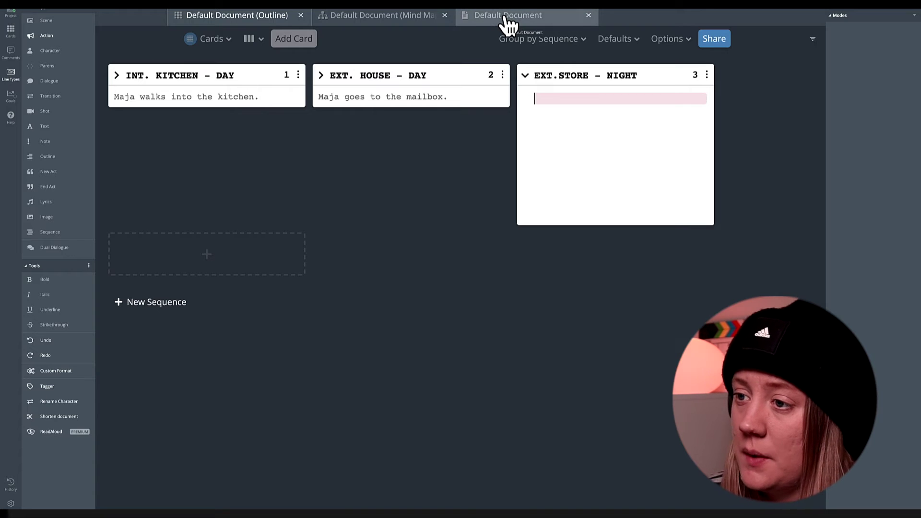
pyautogui.click(506, 21)
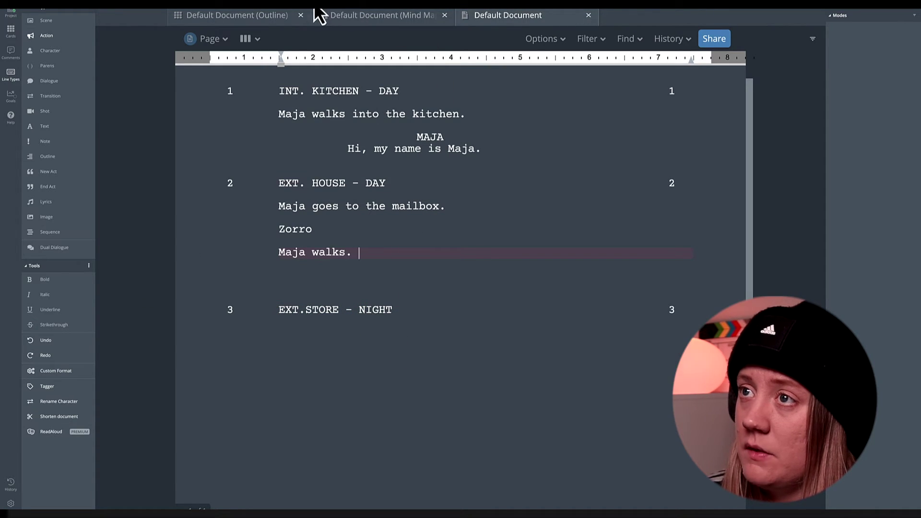
# - Go through the Outline board, clicking into card 3's body, to the Mind Map board
pyautogui.click(340, 22)
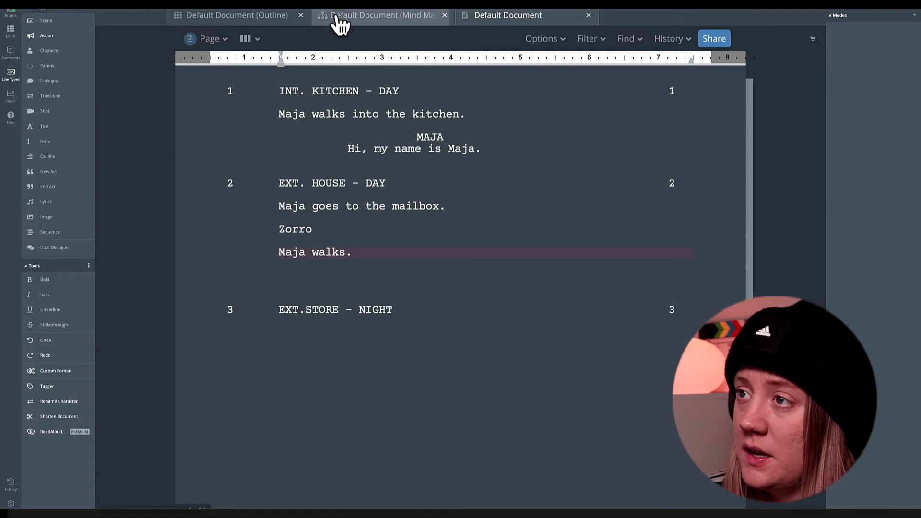
pyautogui.click(258, 22)
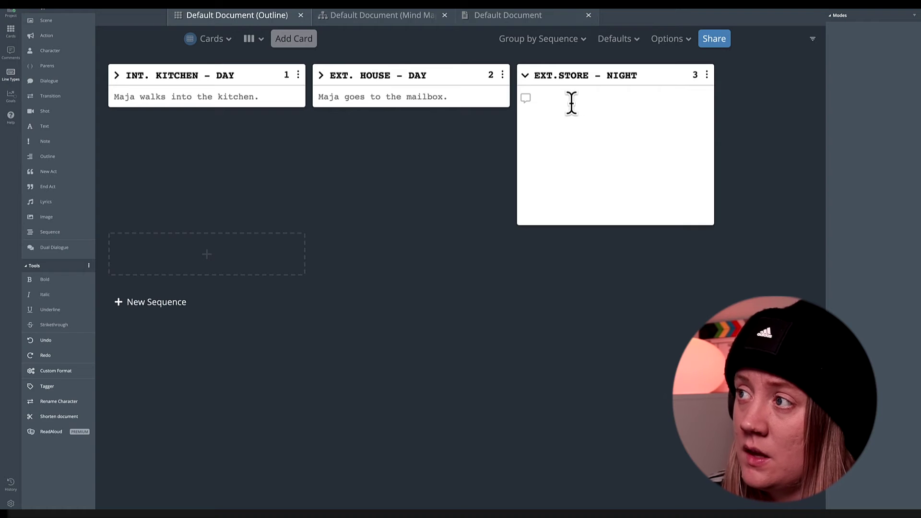
pyautogui.click(573, 108)
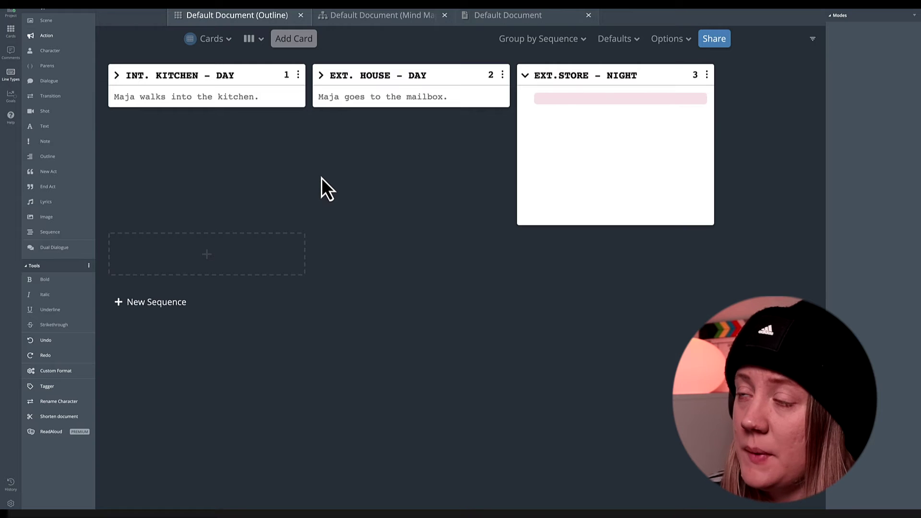
pyautogui.click(401, 22)
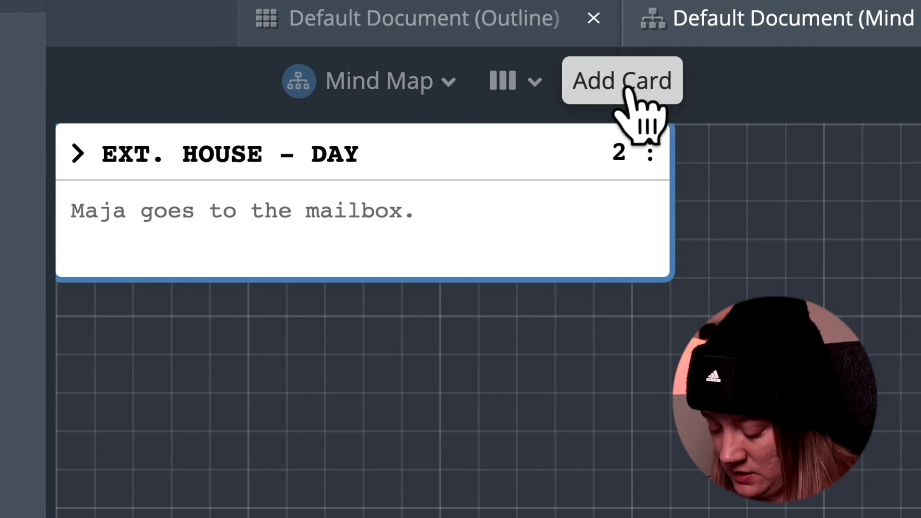
# - Add an INT. LIBRARY - NIGHT card in Mind Map and confirm it appears as scene 3
pyautogui.click(625, 89)
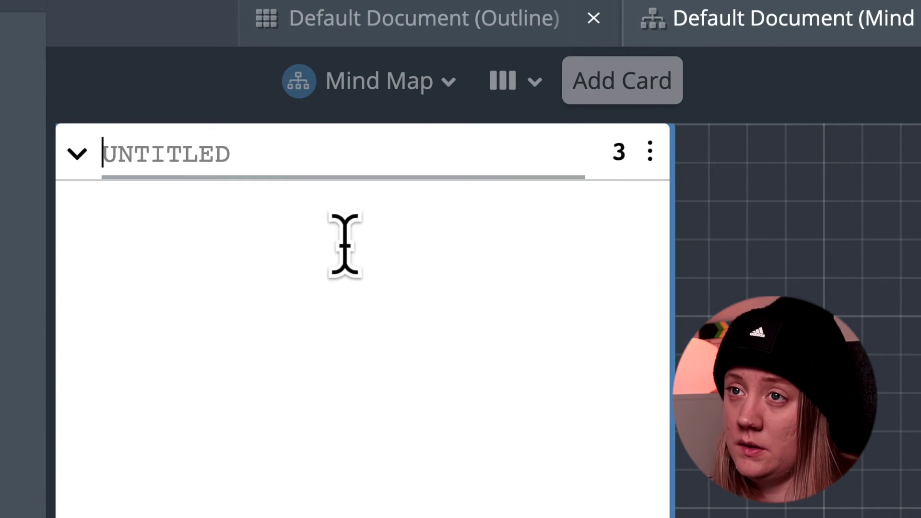
pyautogui.write('INT. ')
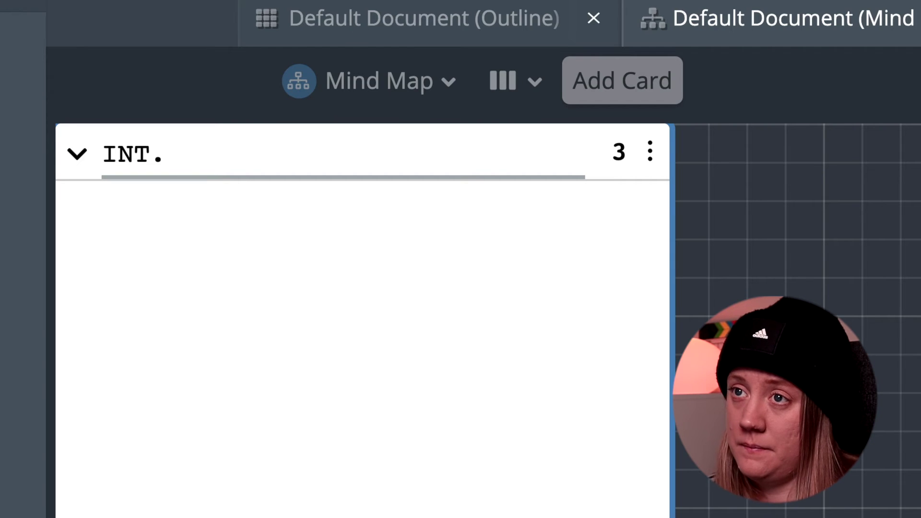
pyautogui.write('LIB')
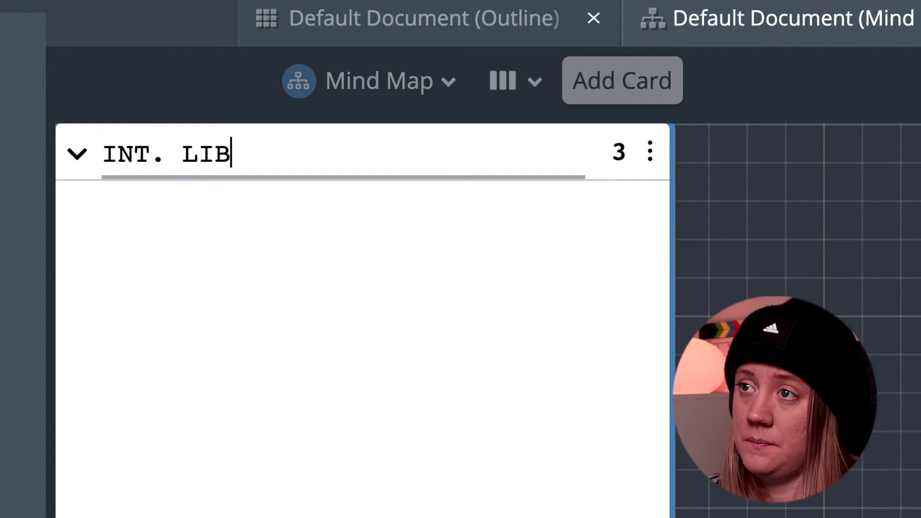
pyautogui.write('RARY - NIGHT')
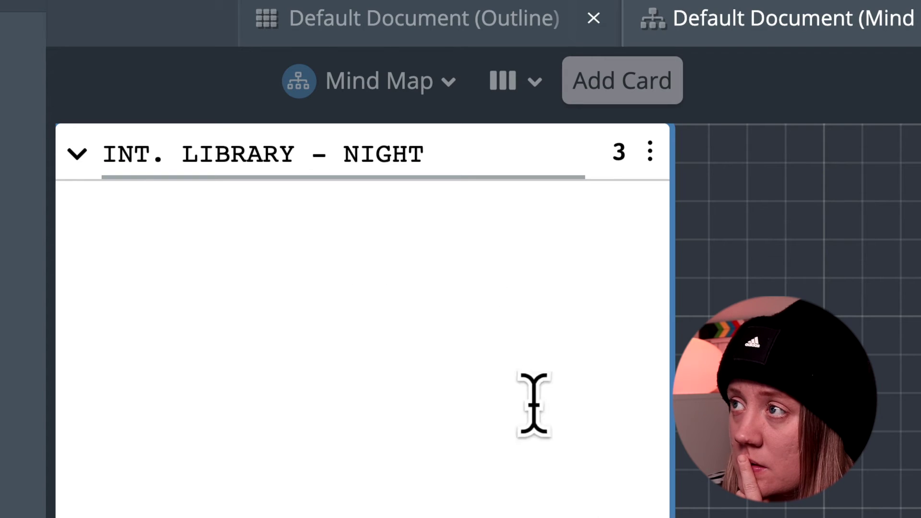
pyautogui.press('Return')
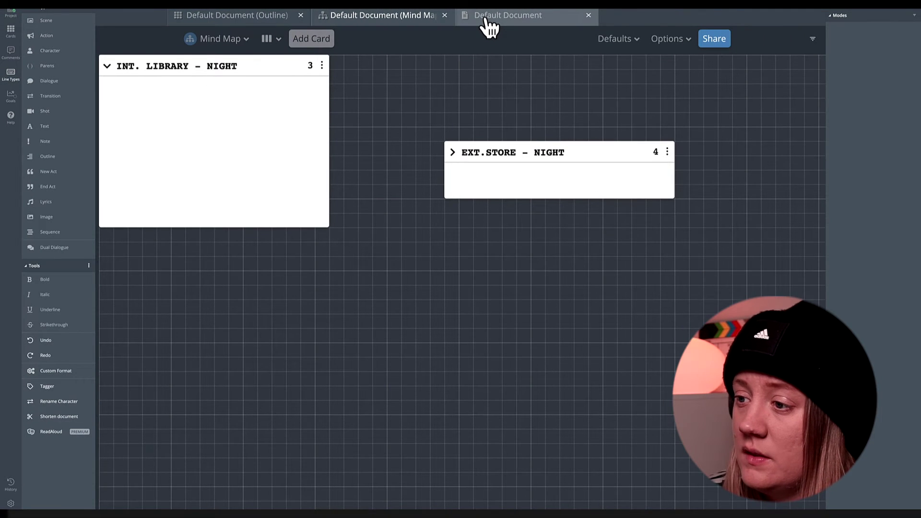
pyautogui.click(488, 22)
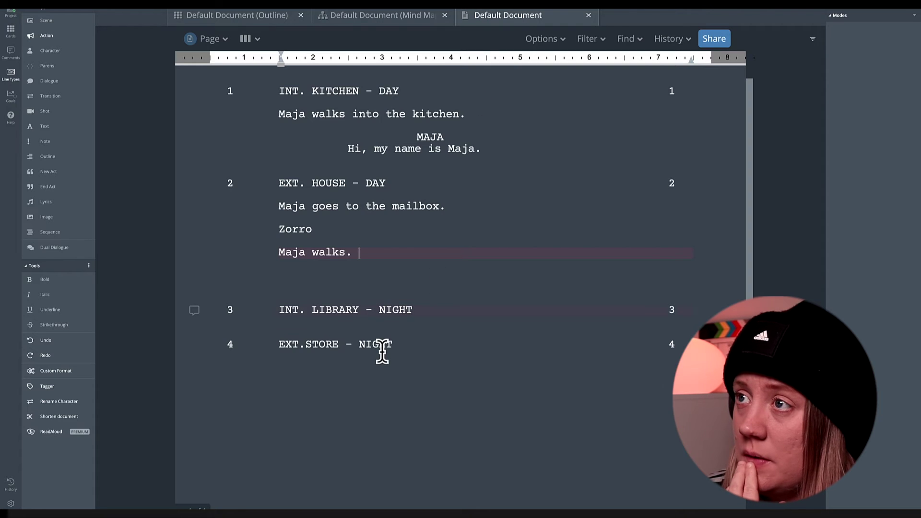
pyautogui.click(295, 19)
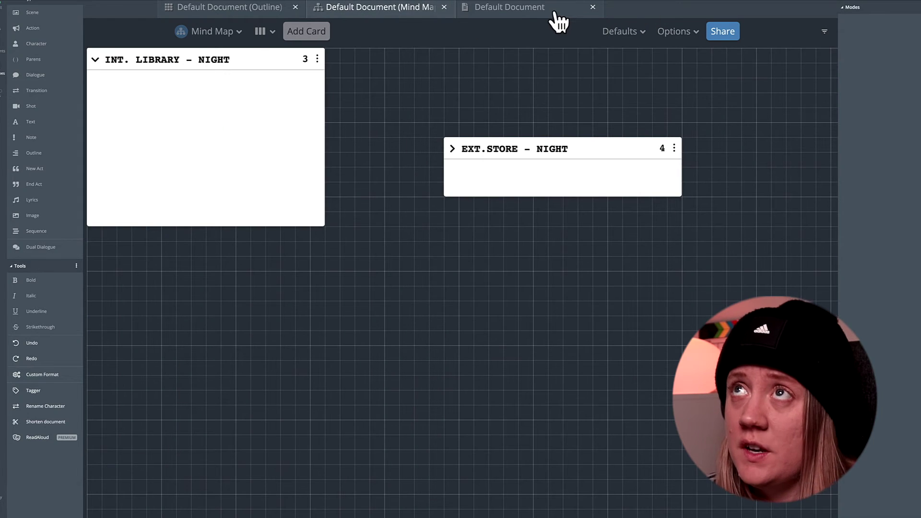
pyautogui.click(550, 19)
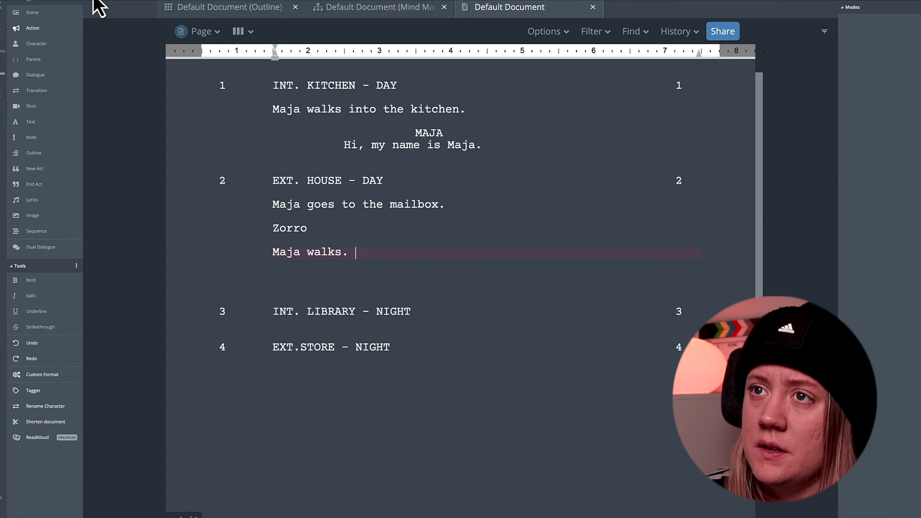
pyautogui.moveTo(98, 7)
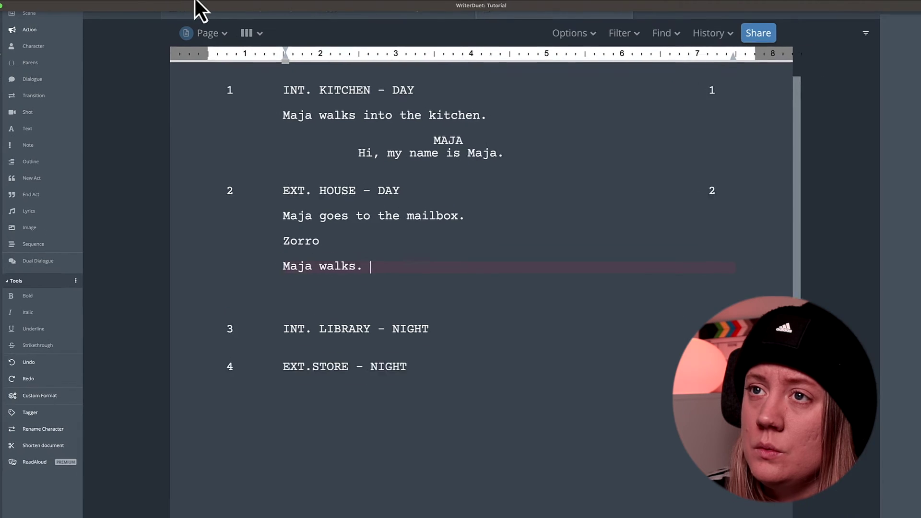
pyautogui.click(221, 2)
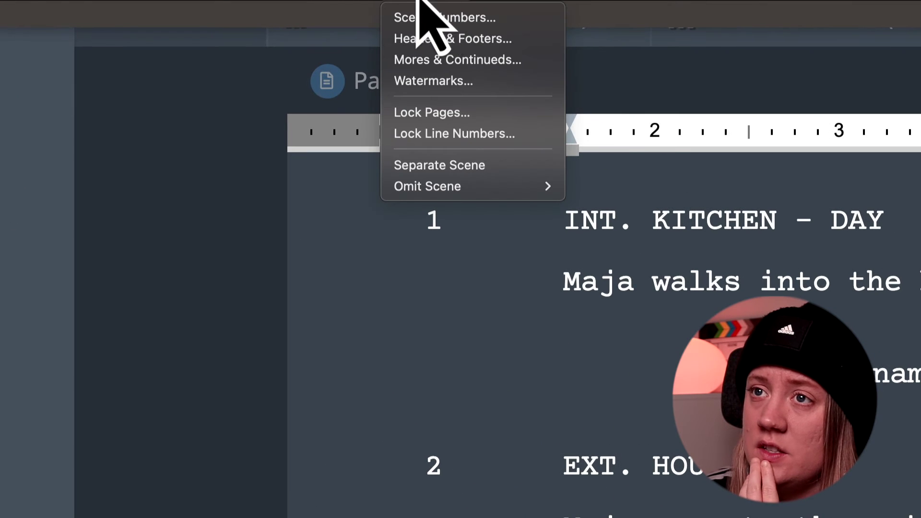
pyautogui.moveTo(135, 1)
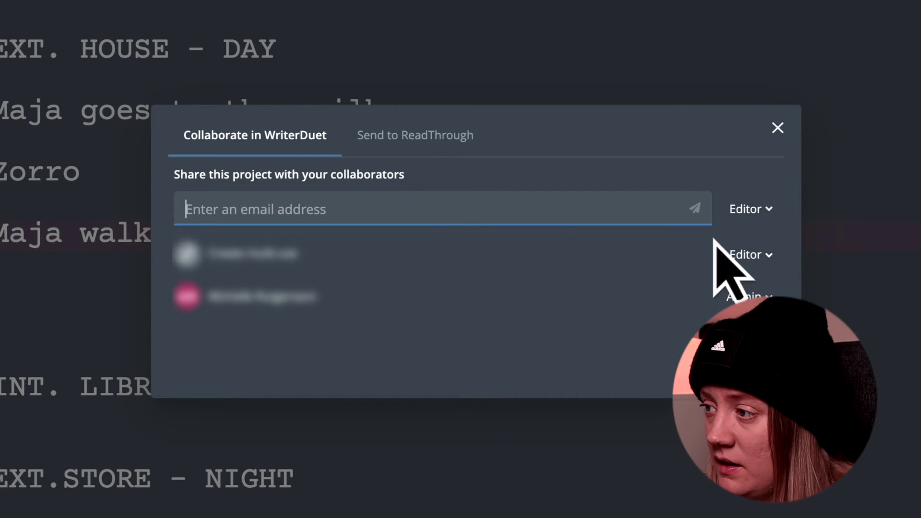
pyautogui.click(748, 210)
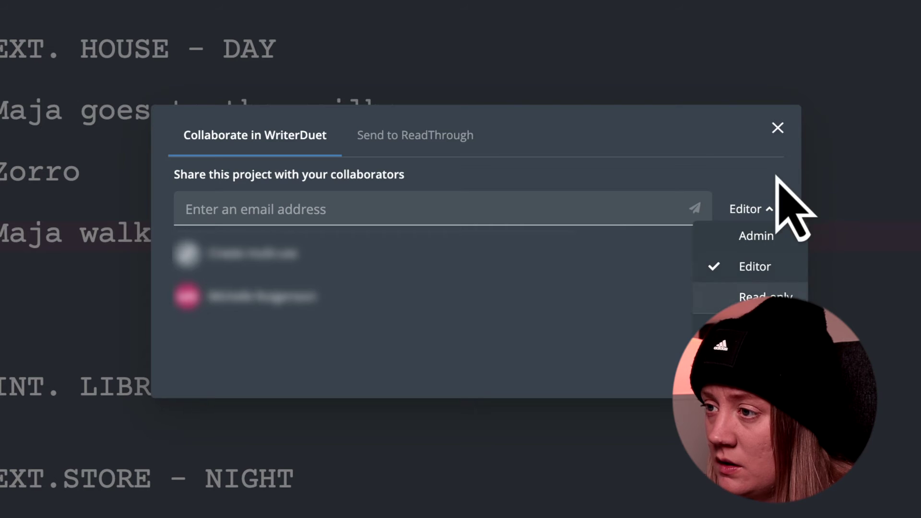
pyautogui.click(397, 137)
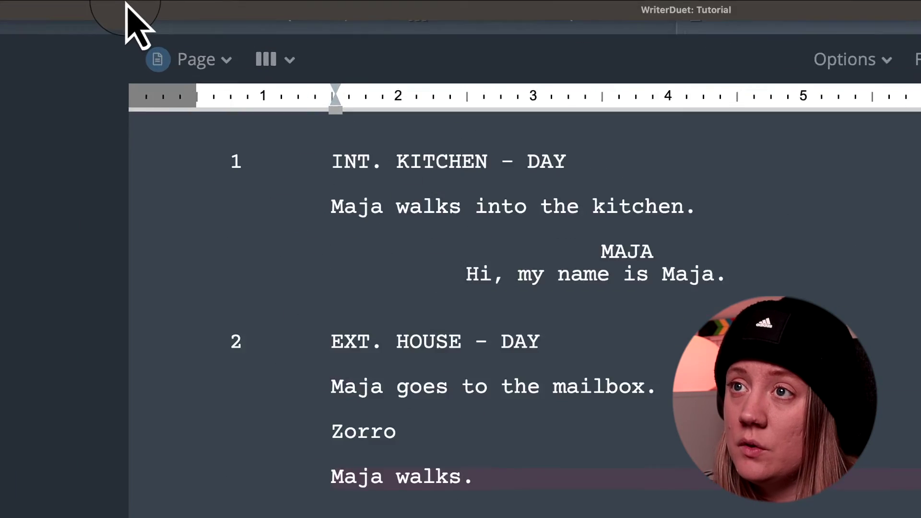
# - Create a blue revision and a second red revision named for the other writer
pyautogui.click(124, 4)
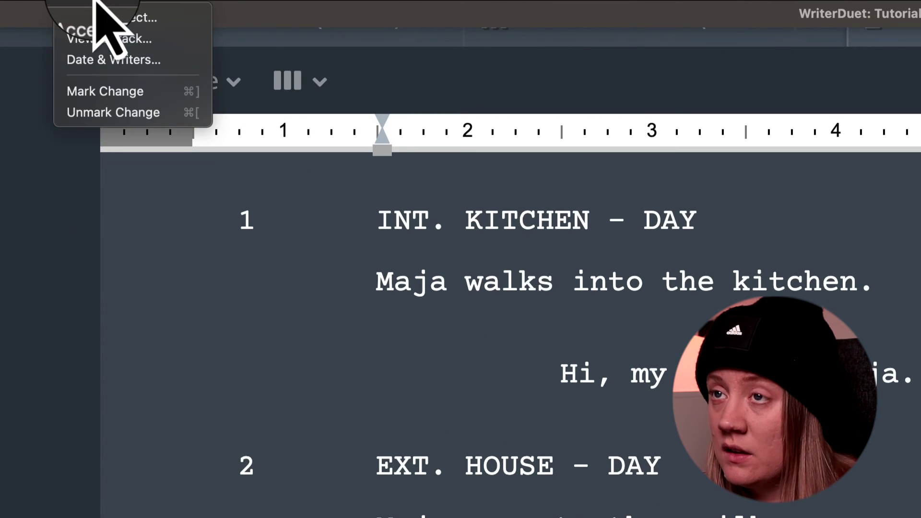
pyautogui.click(113, 44)
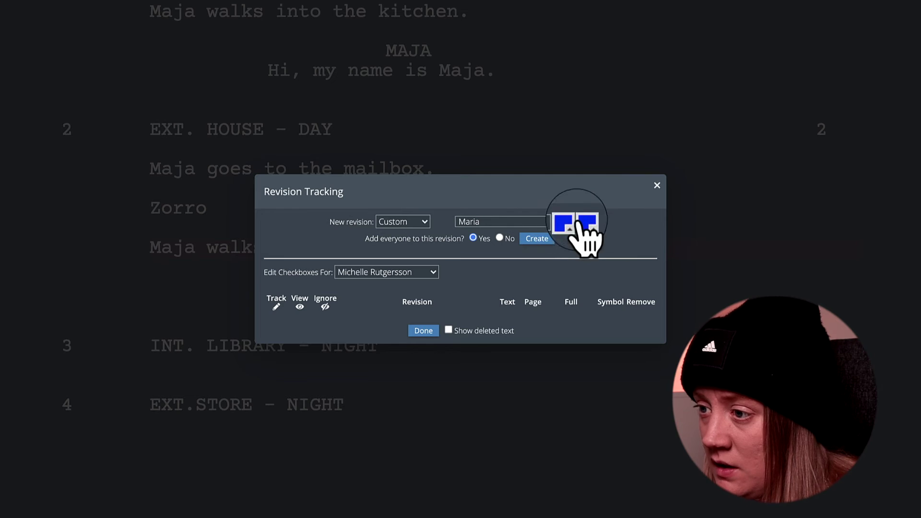
pyautogui.click(536, 244)
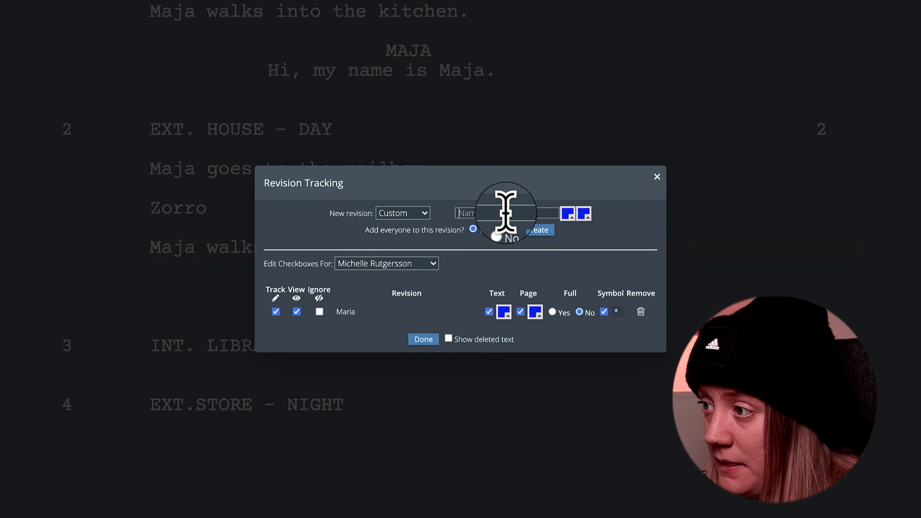
pyautogui.write('Michelle')
pyautogui.click(567, 213)
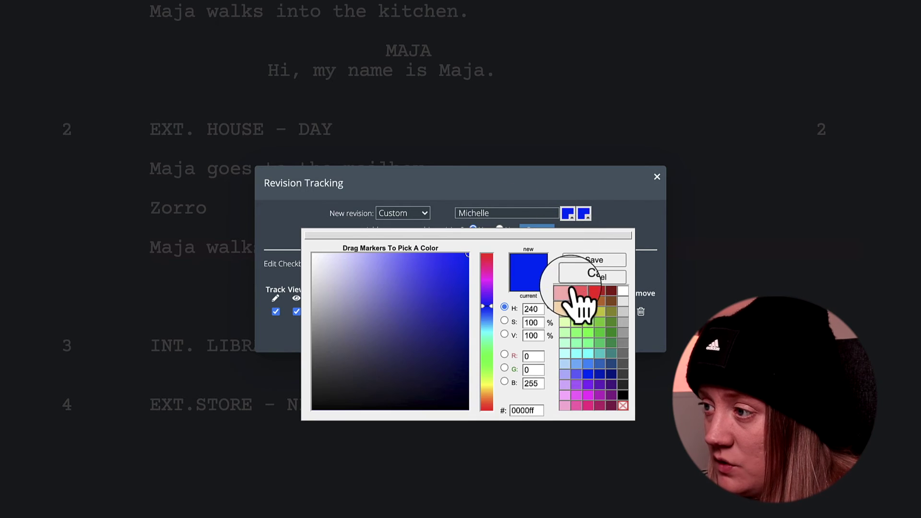
pyautogui.click(588, 290)
pyautogui.click(599, 266)
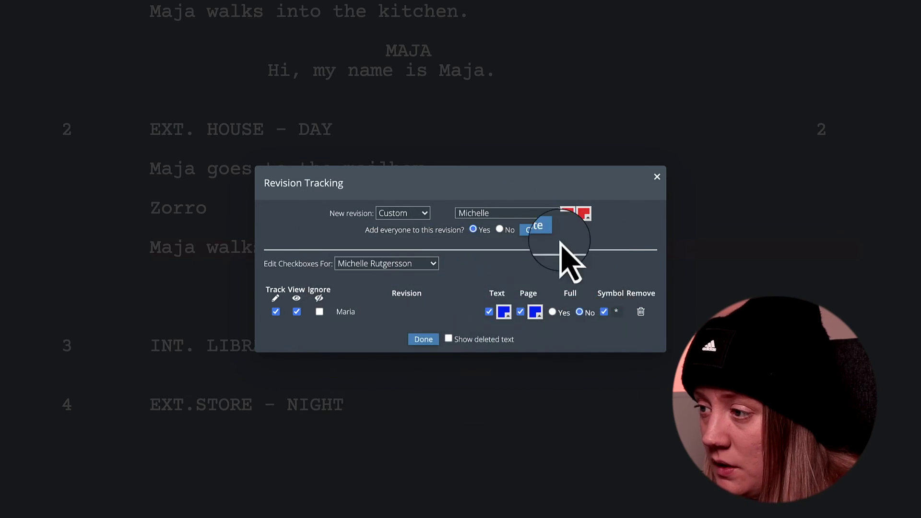
pyautogui.click(541, 231)
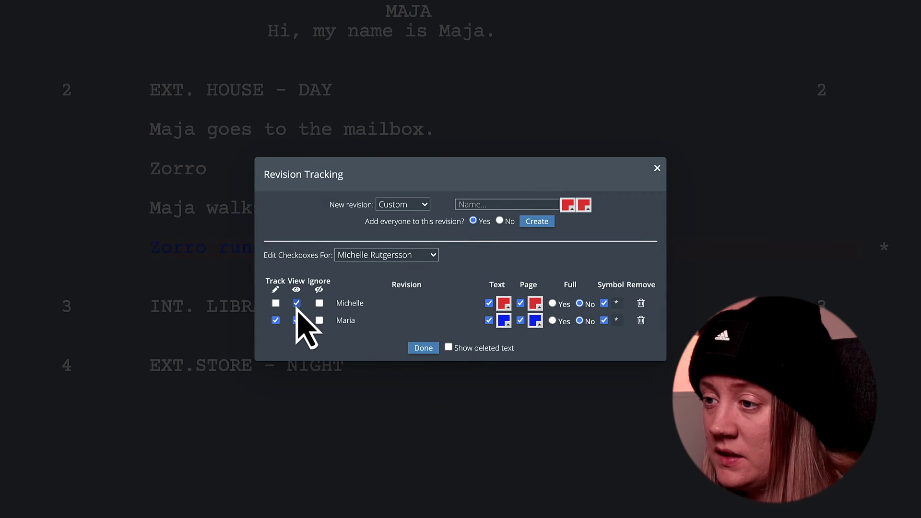
# - Set the blue revision to be shown and tracked, then close the tracking settings
pyautogui.click(296, 320)
pyautogui.click(276, 320)
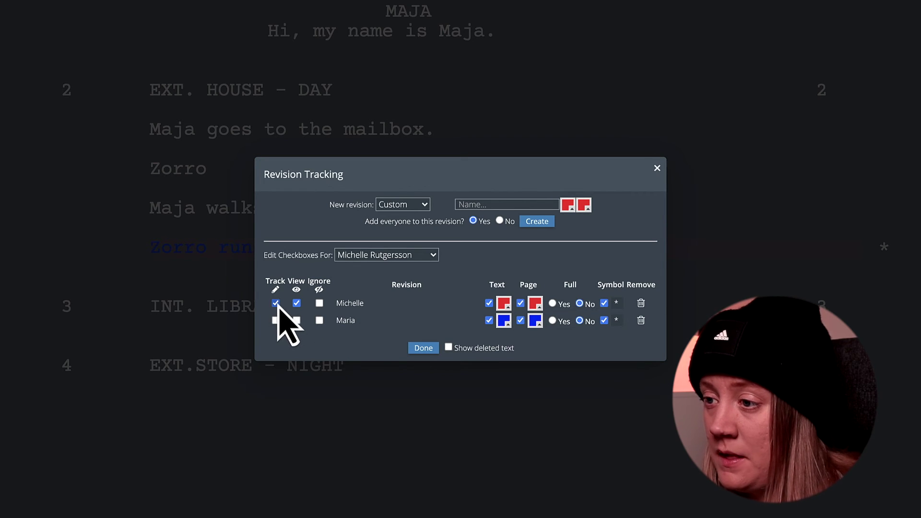
pyautogui.click(297, 321)
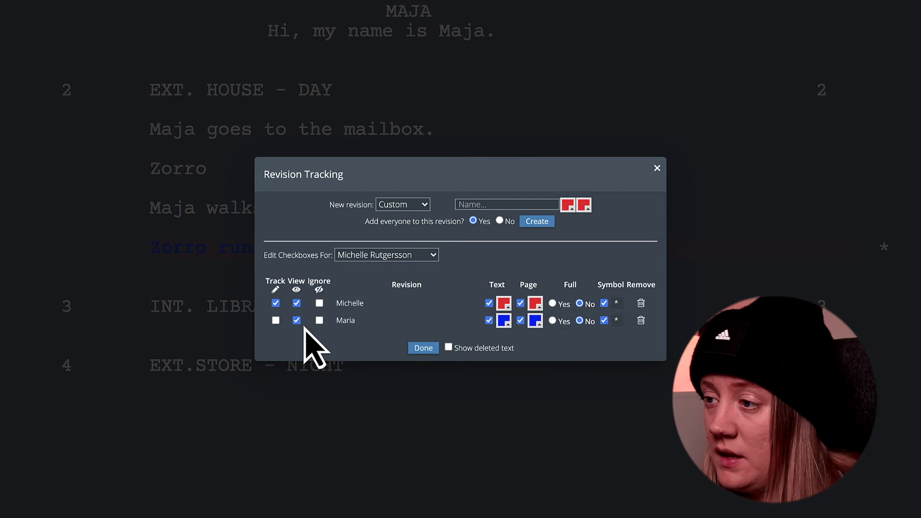
pyautogui.click(276, 320)
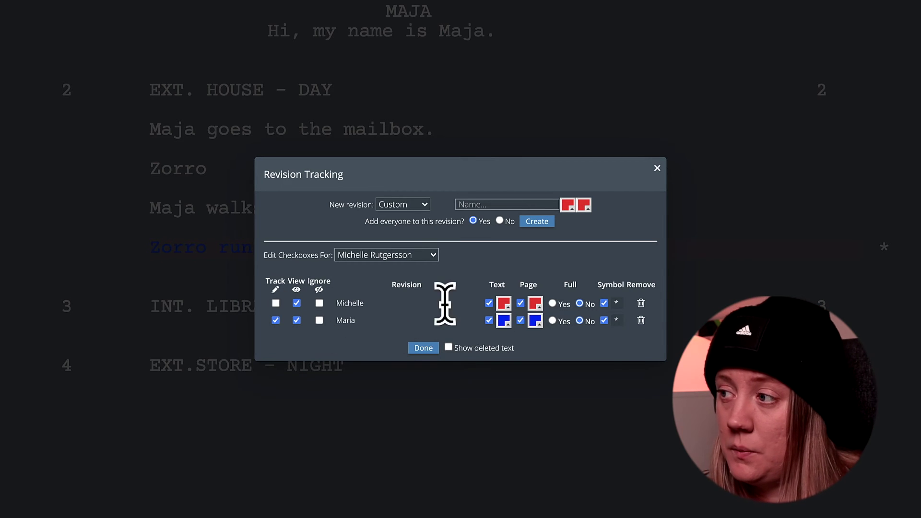
pyautogui.click(657, 168)
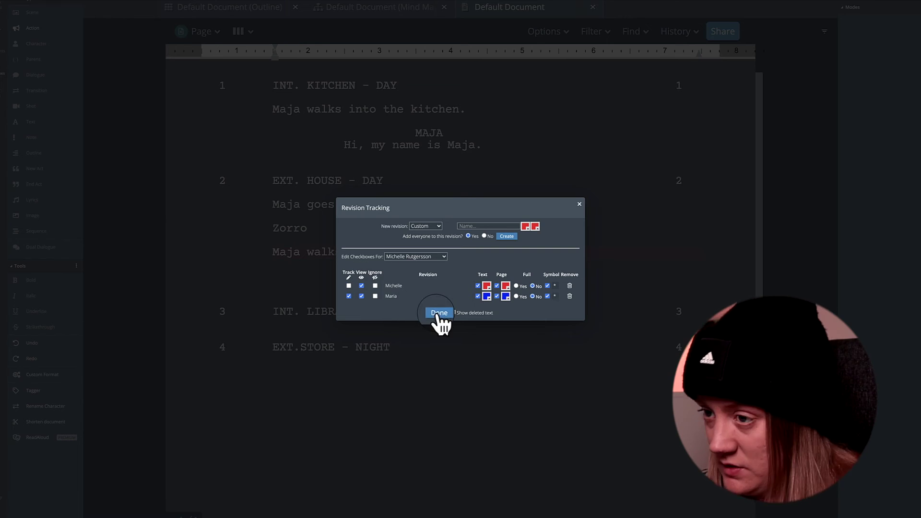
# - Close the Revision Tracking dialog and start a new line below 'Maja walks.'
pyautogui.click(438, 313)
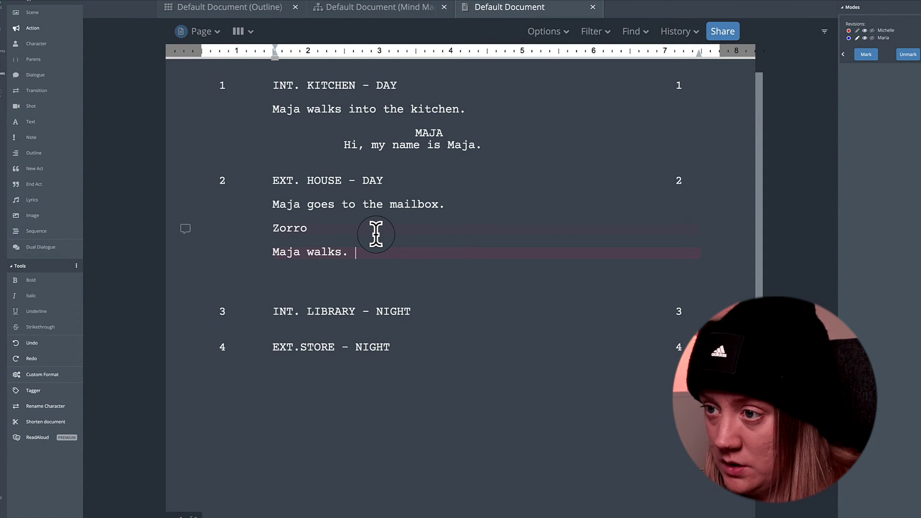
pyautogui.press('Return')
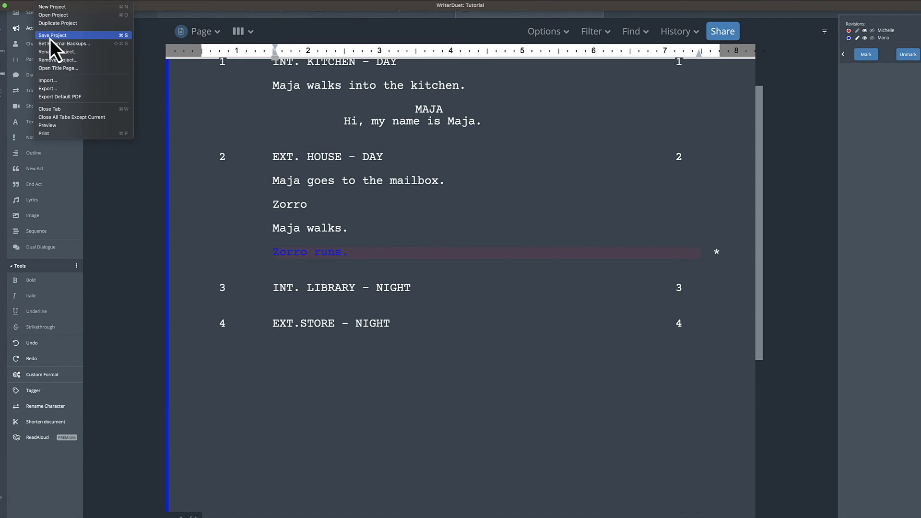
# - Save the Tutorial project with Save Project from the File menu
pyautogui.click(527, 402)
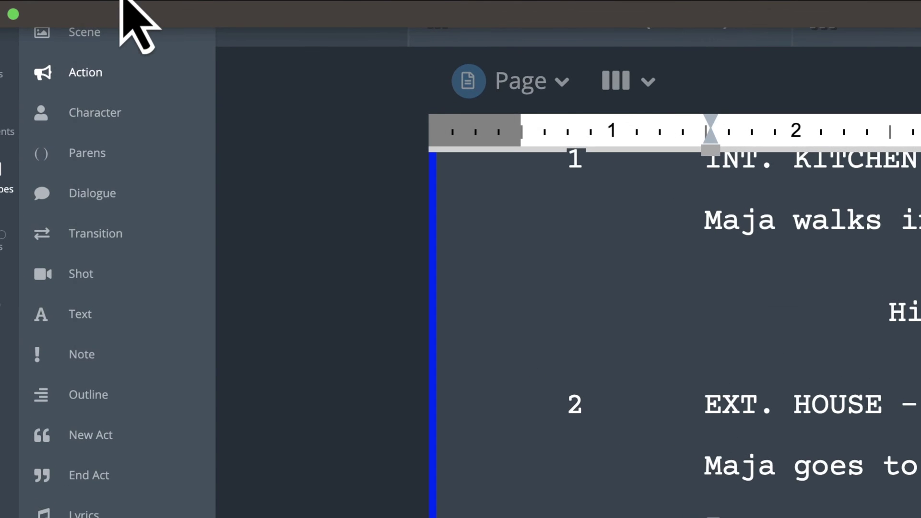
pyautogui.click(48, 1)
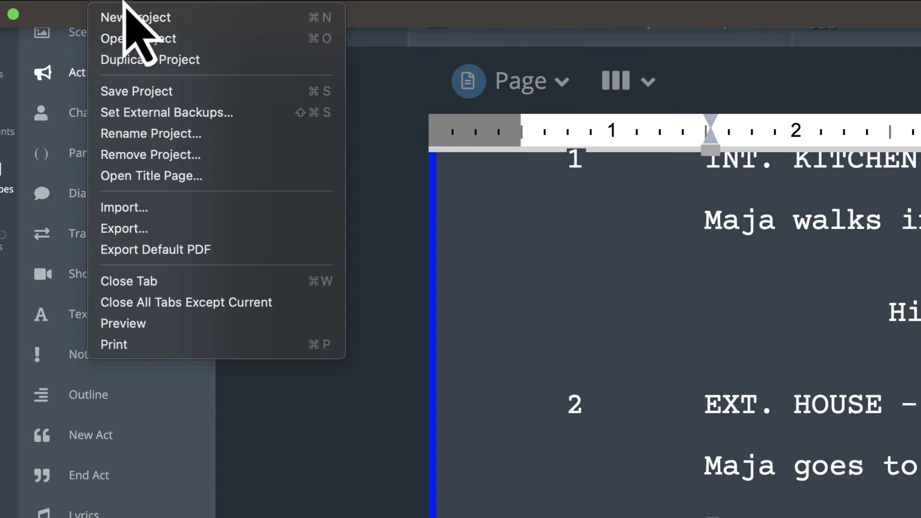
pyautogui.click(139, 96)
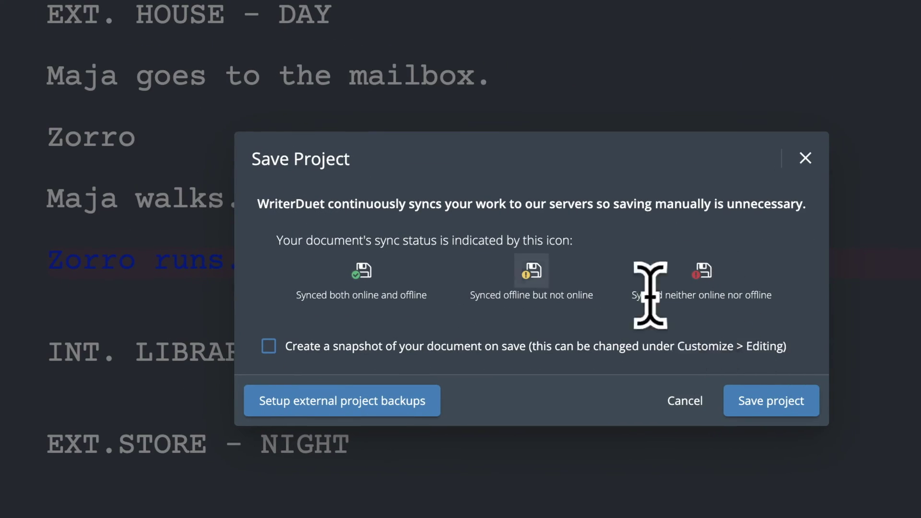
pyautogui.click(775, 403)
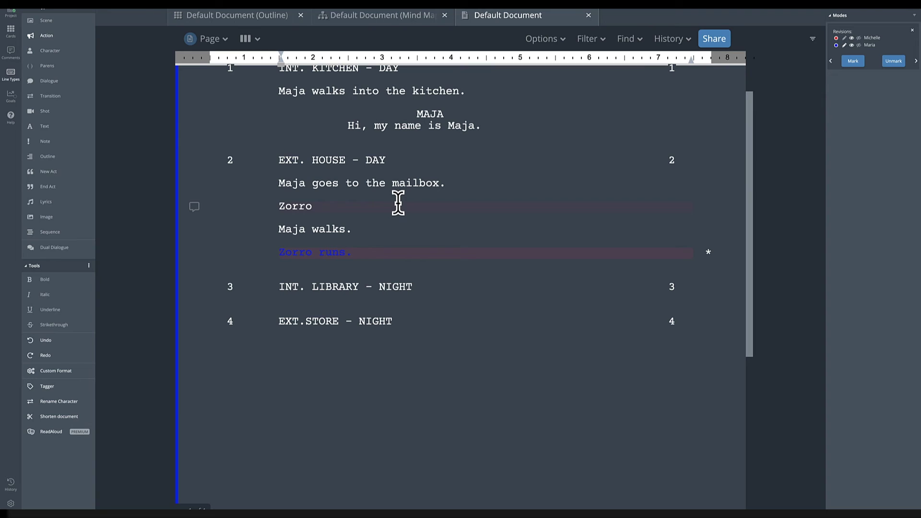
pyautogui.click(60, 11)
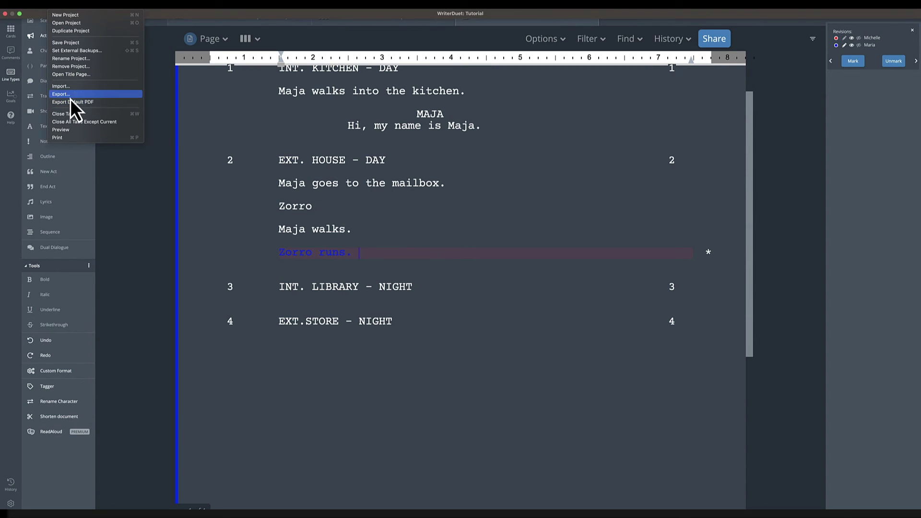
# - Export the script as a PDF named Tutorial to the hard drive
pyautogui.click(437, 321)
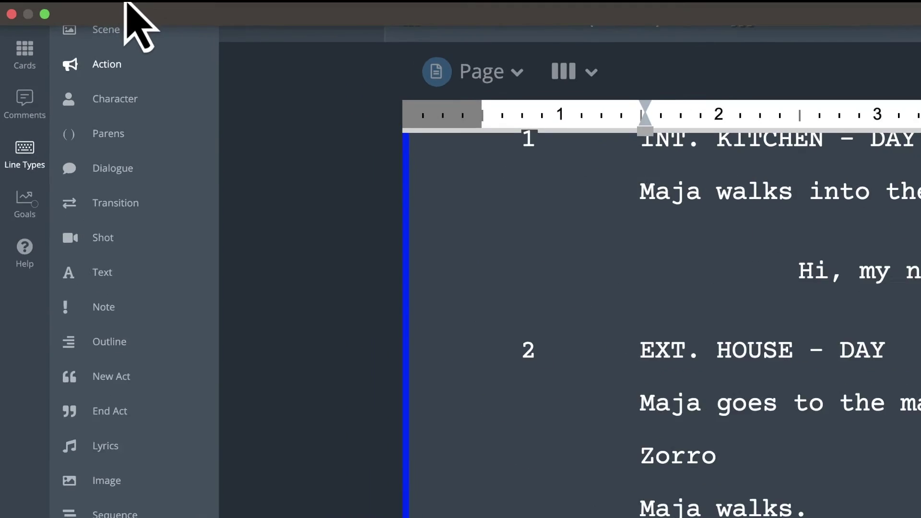
pyautogui.click(60, 5)
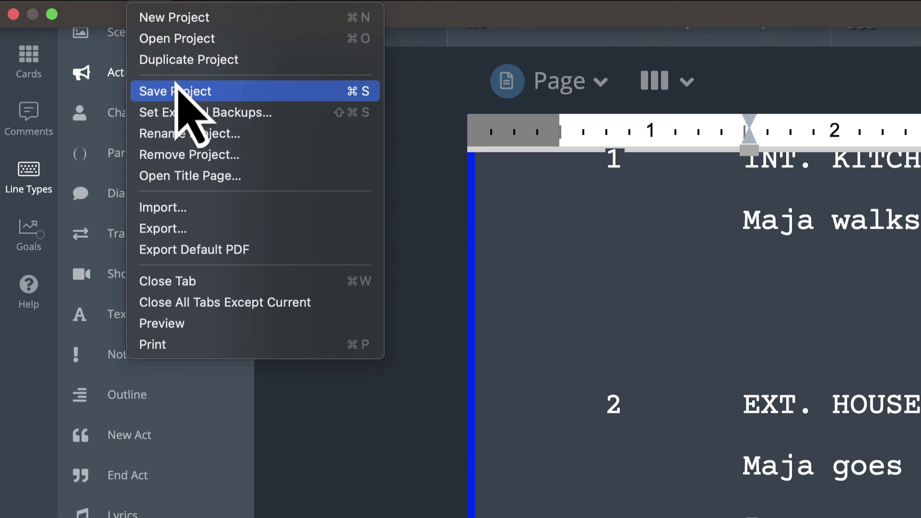
pyautogui.click(223, 254)
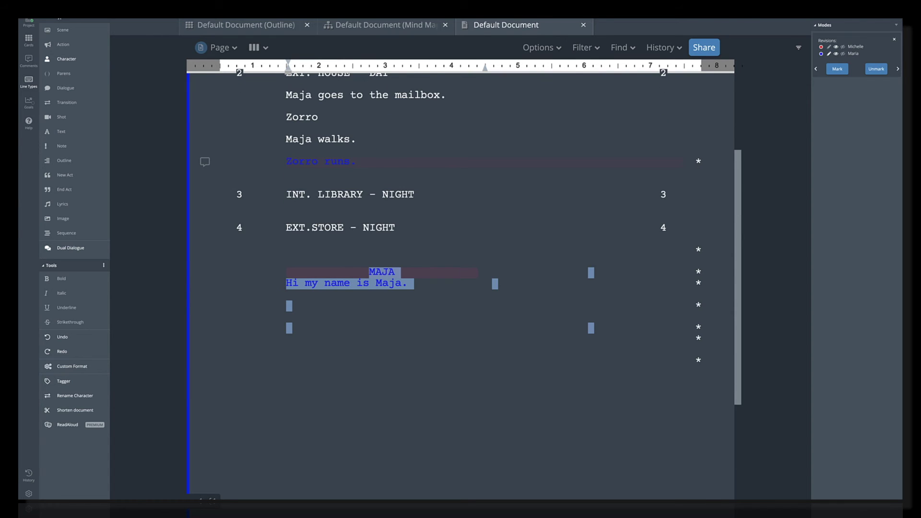
pyautogui.press('Delete')
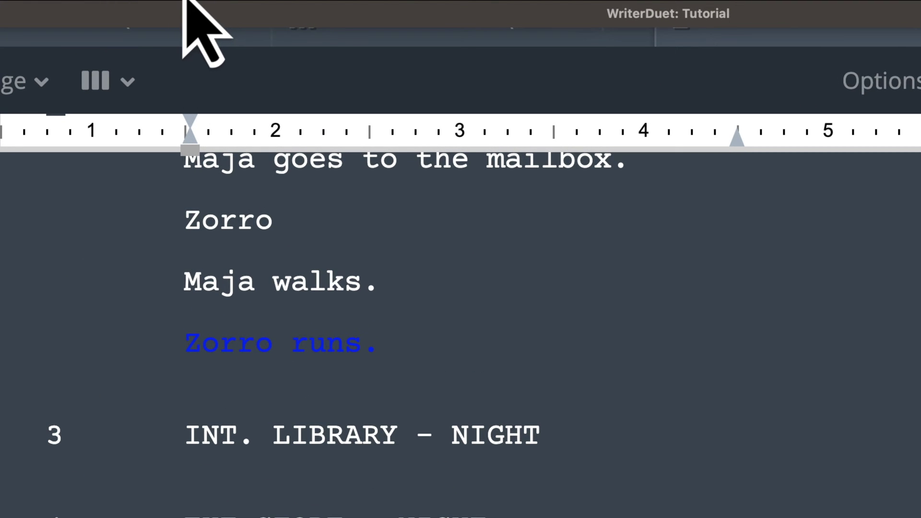
pyautogui.click(197, 1)
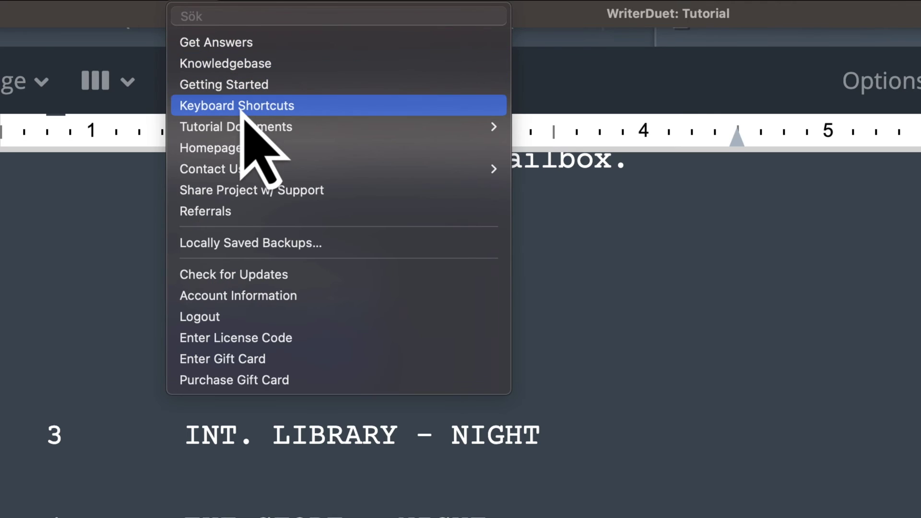
pyautogui.click(245, 104)
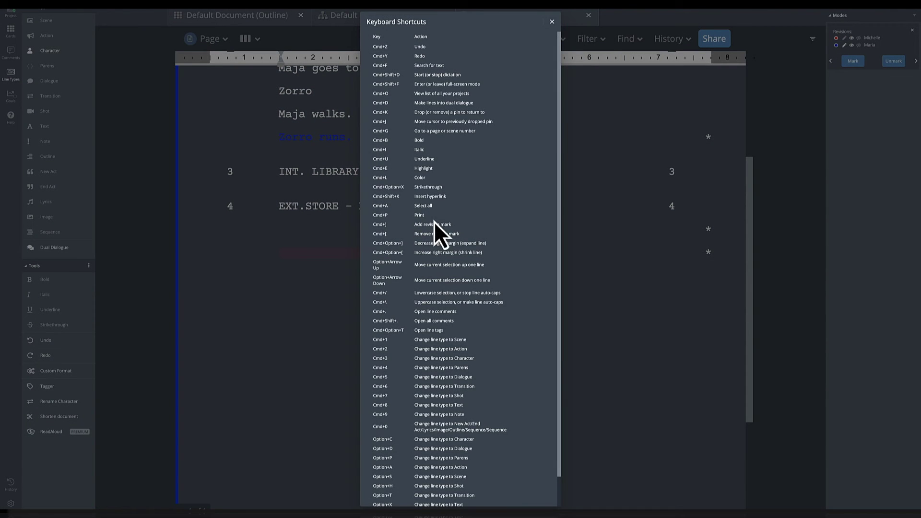
pyautogui.scroll(-1, 436, 218)
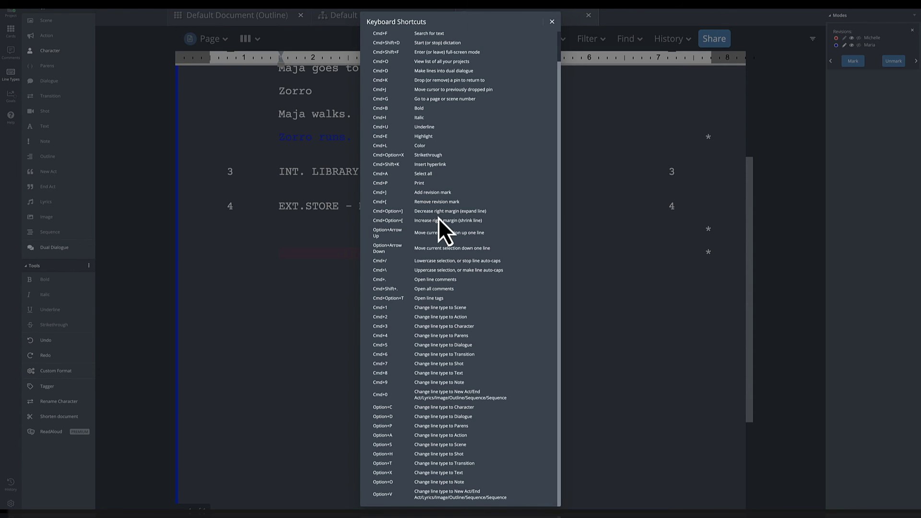
pyautogui.scroll(1, 438, 218)
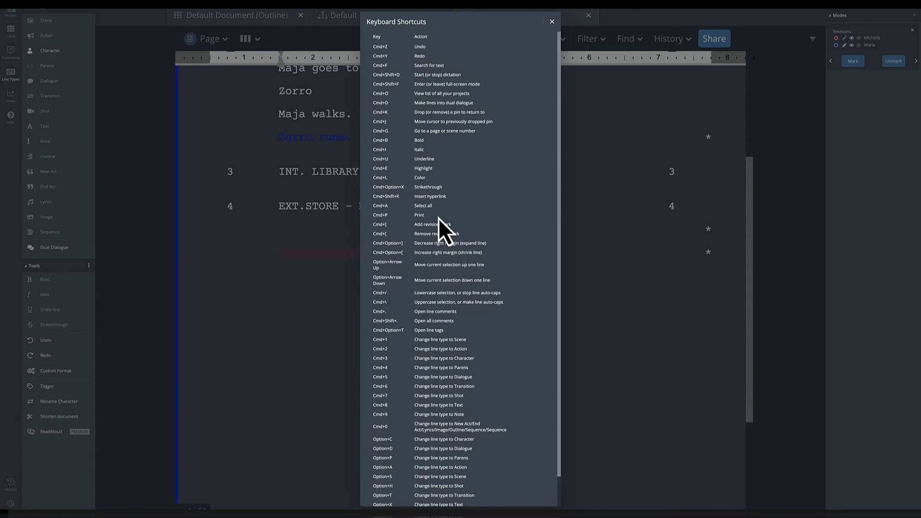
pyautogui.scroll(-1, 438, 218)
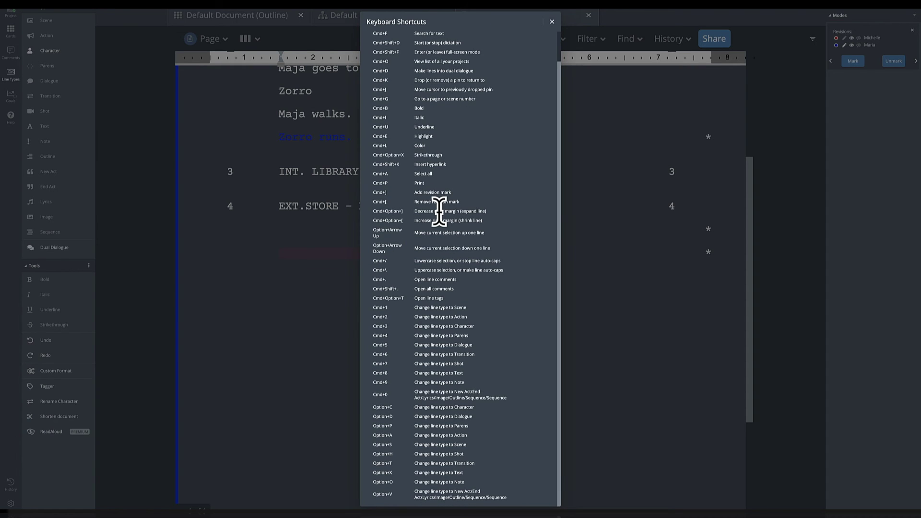
pyautogui.press('Escape')
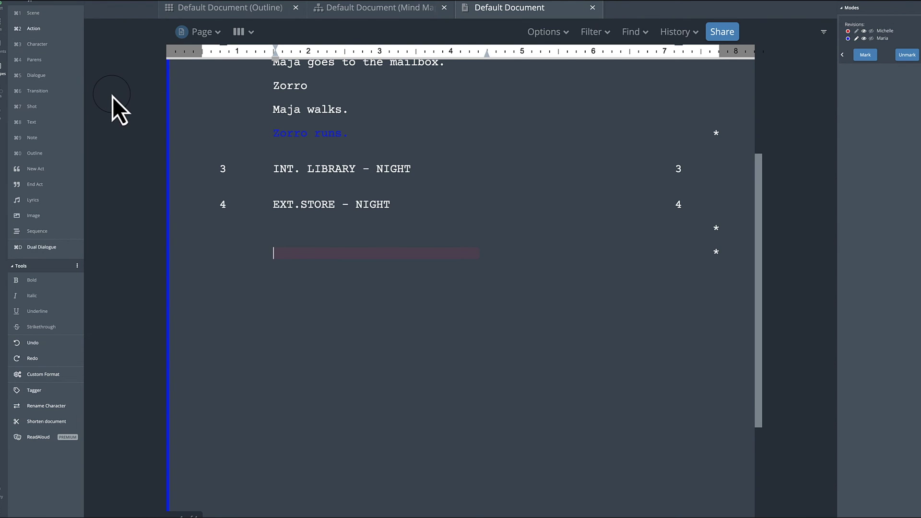
# - Make the line under scene 4 a Maja Character line, then change it to Parens
pyautogui.press('Tab')
pyautogui.press('super+4')
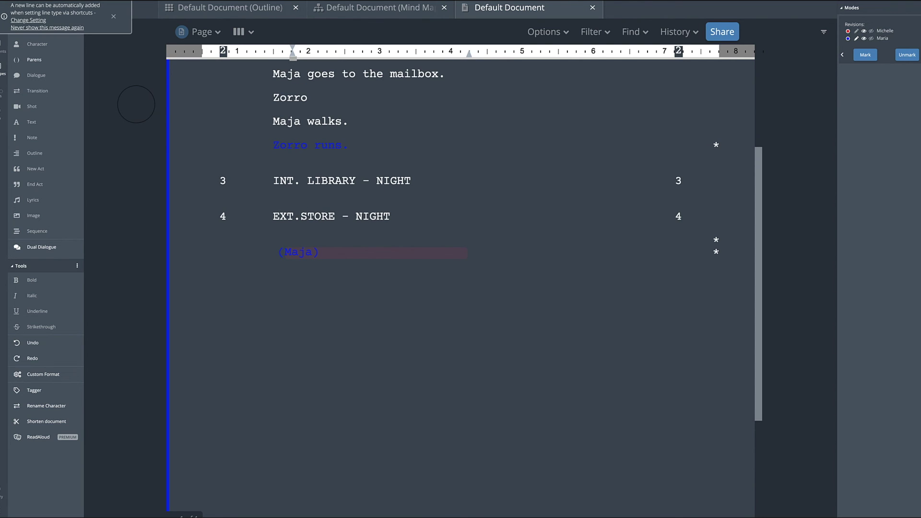
pyautogui.click(115, 18)
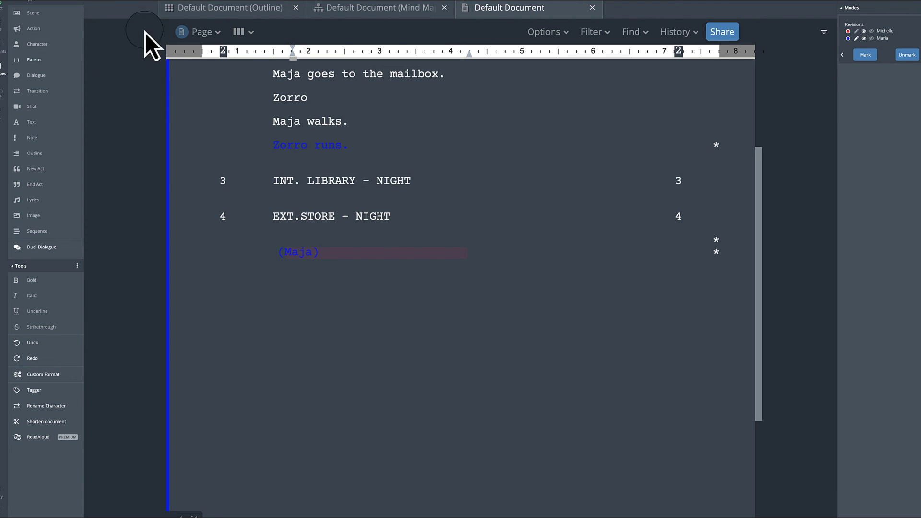
pyautogui.moveTo(329, 254); pyautogui.dragTo(263, 242)
pyautogui.scroll(1, 267, 247)
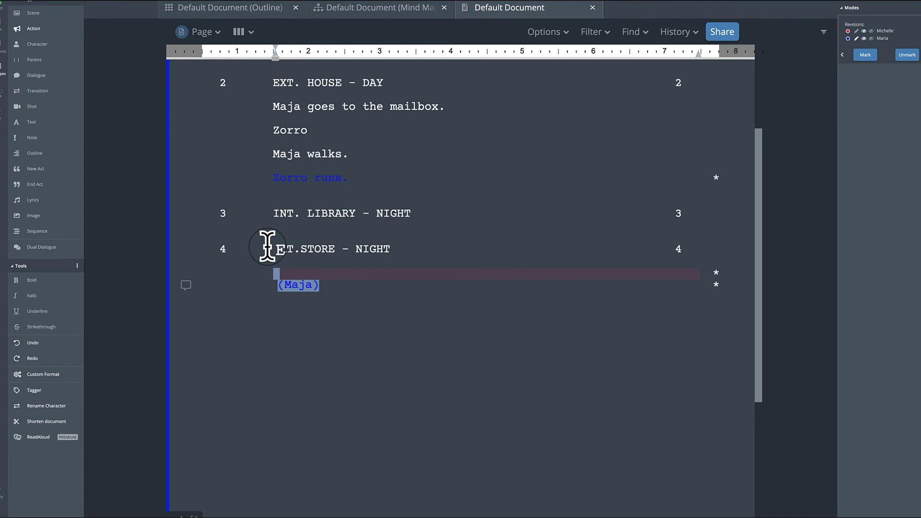
# - Cycle the Maja line through Dialogue, Transition and Shot, ending as a Text line
pyautogui.press('super+5')
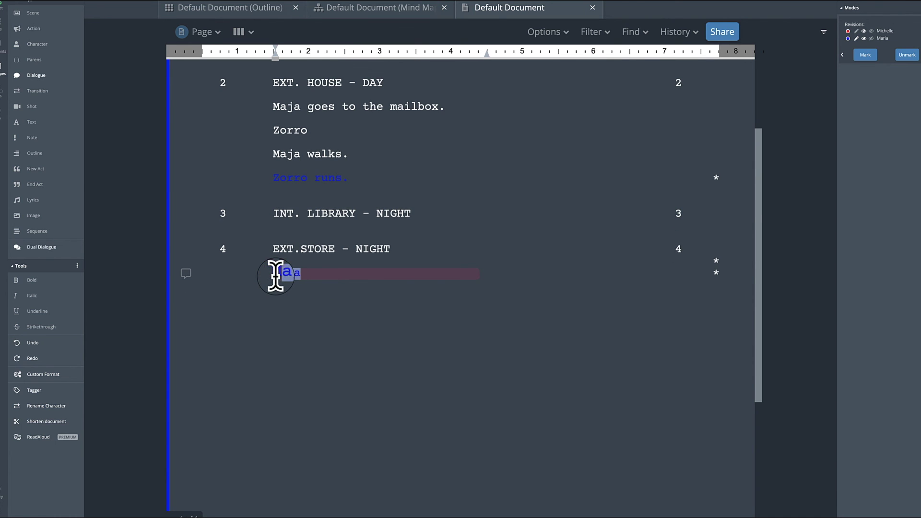
pyautogui.press('super+6')
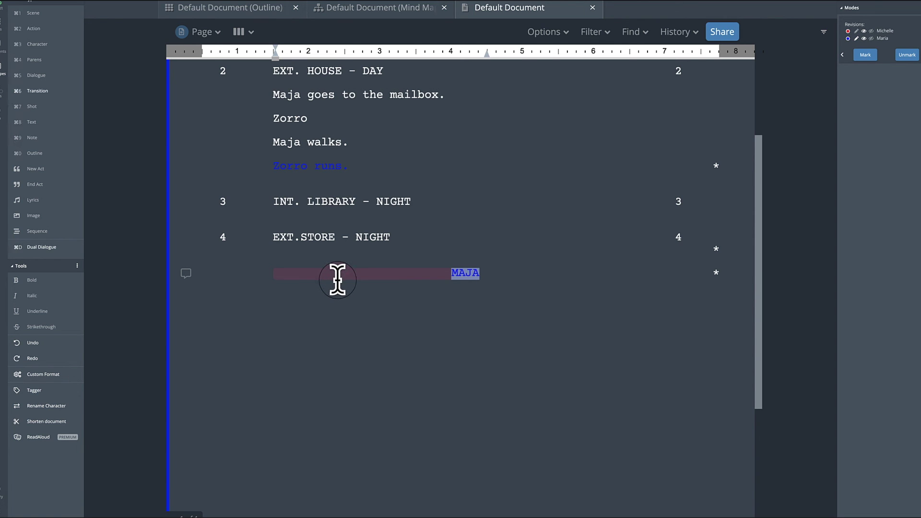
pyautogui.press('super+7')
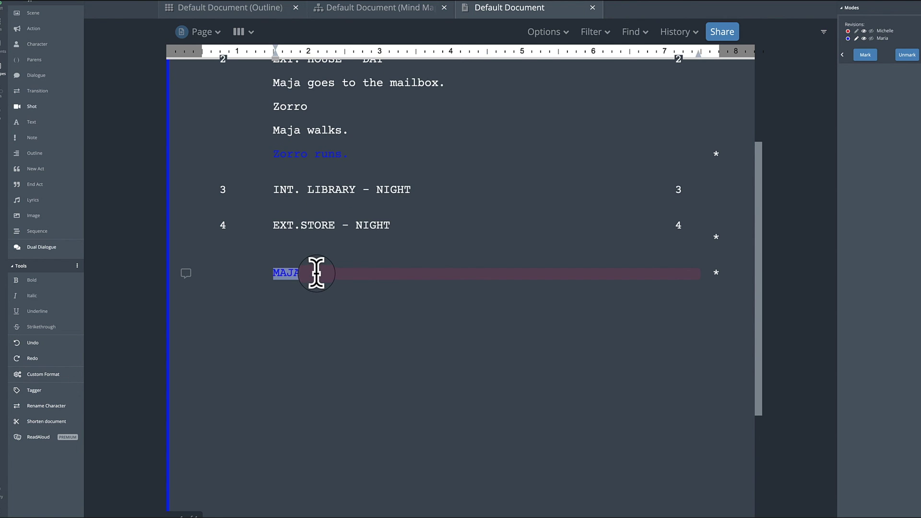
pyautogui.press('super+8')
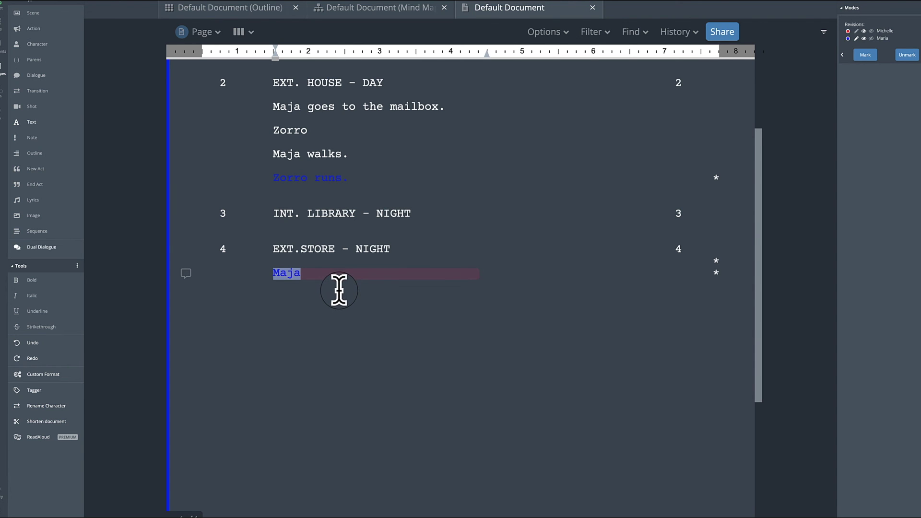
pyautogui.scroll(1, 340, 288)
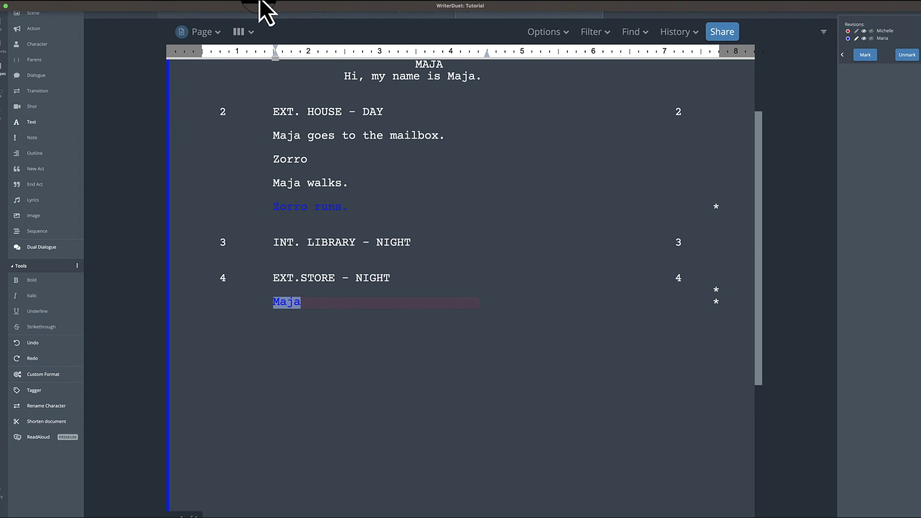
pyautogui.click(277, 8)
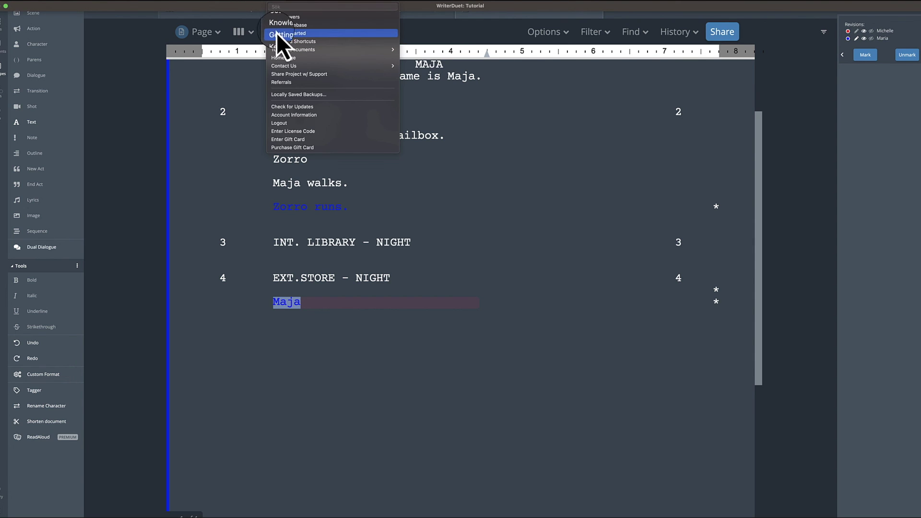
pyautogui.press('Escape')
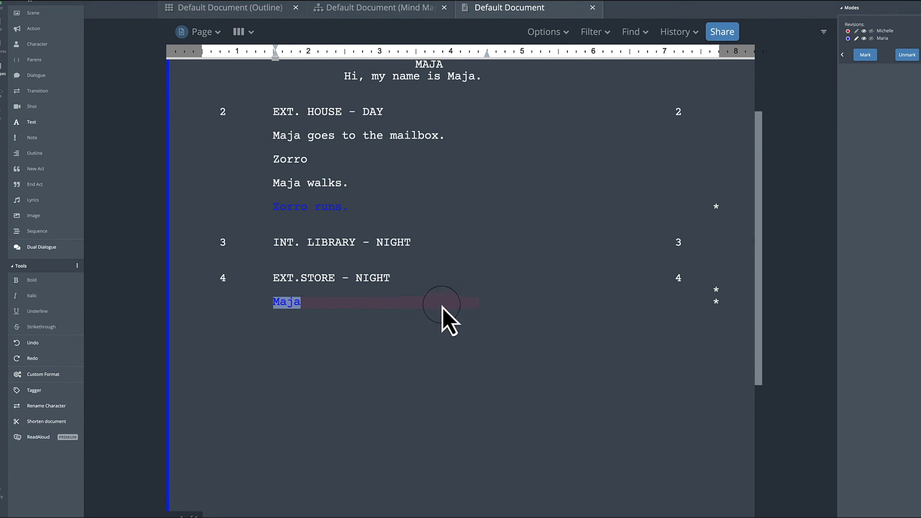
pyautogui.press('super+shift+slash')
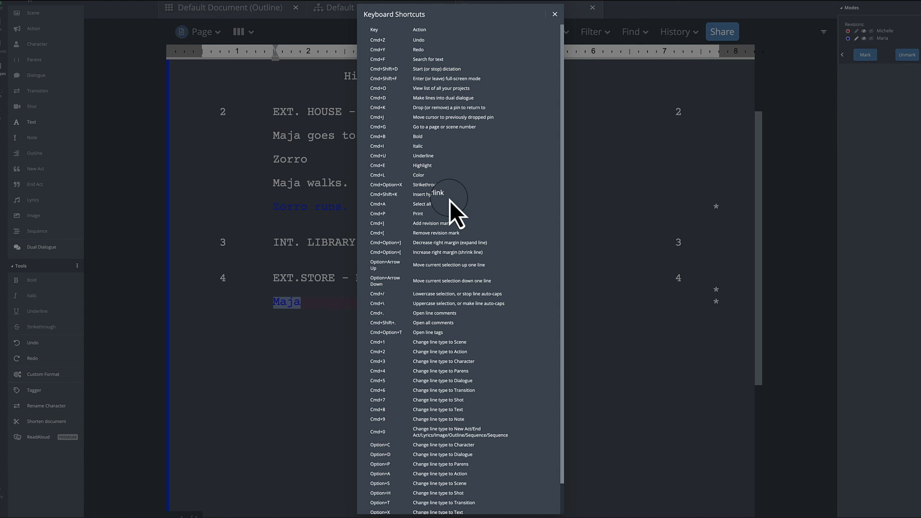
pyautogui.click(567, 22)
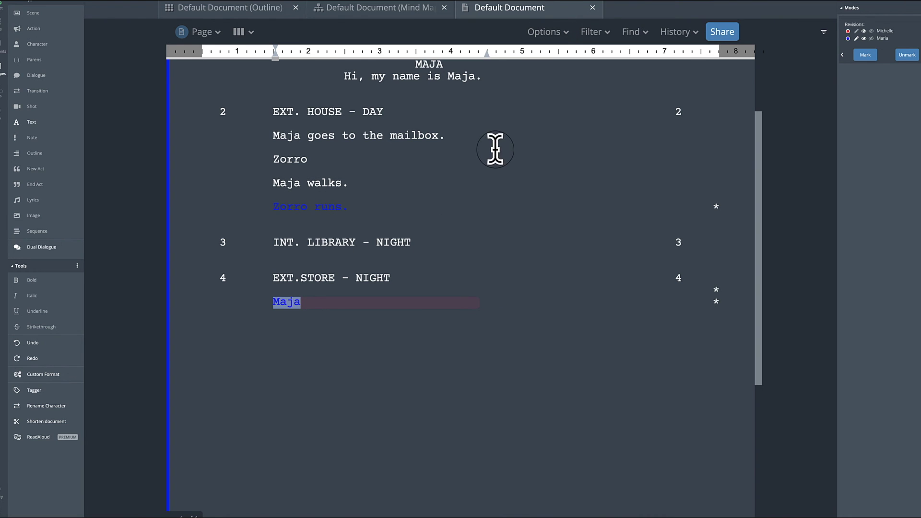